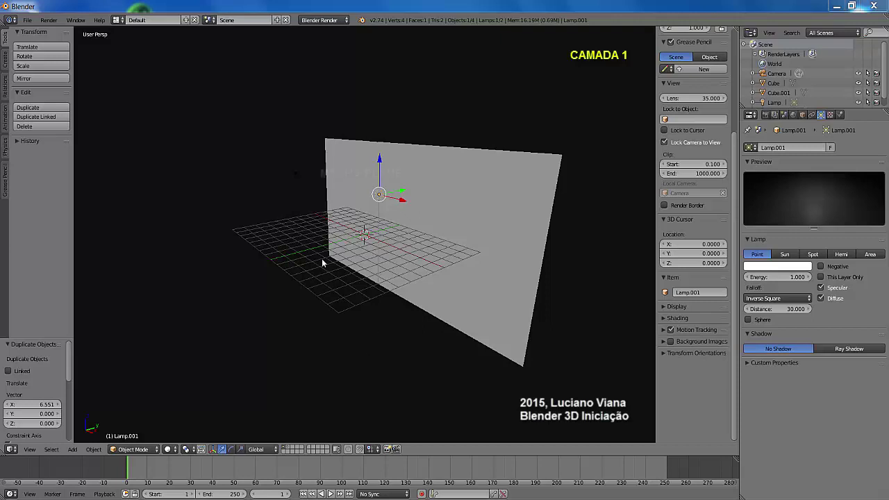
Show only layer 2 with the boomerang and zoom in and out to inspect it
middle_click_drag(330, 256, 345, 257)
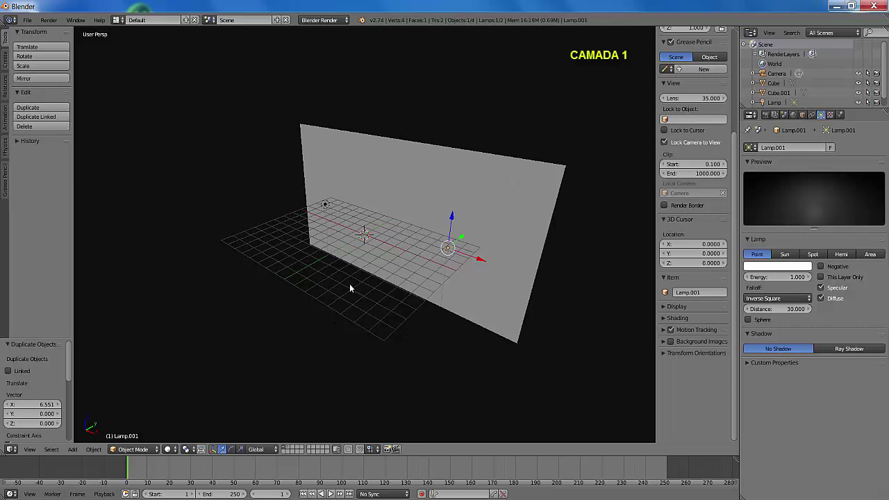
middle_click_drag(366, 284, 363, 277)
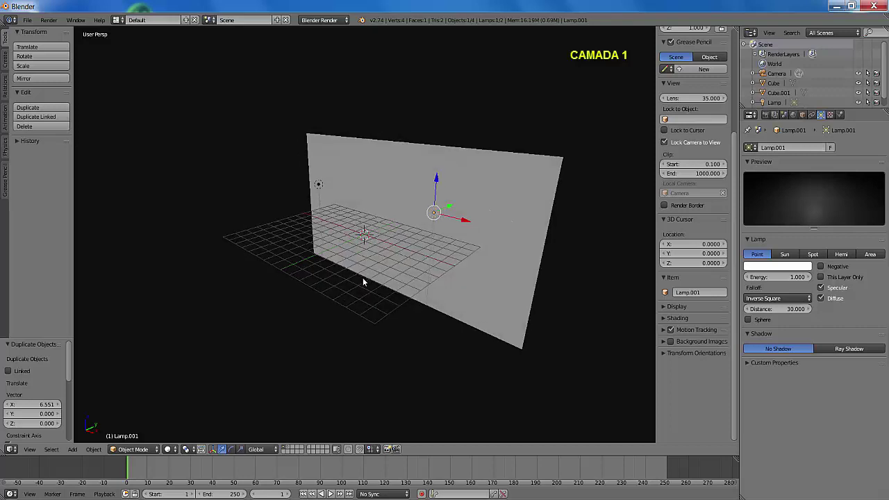
left_click(290, 446)
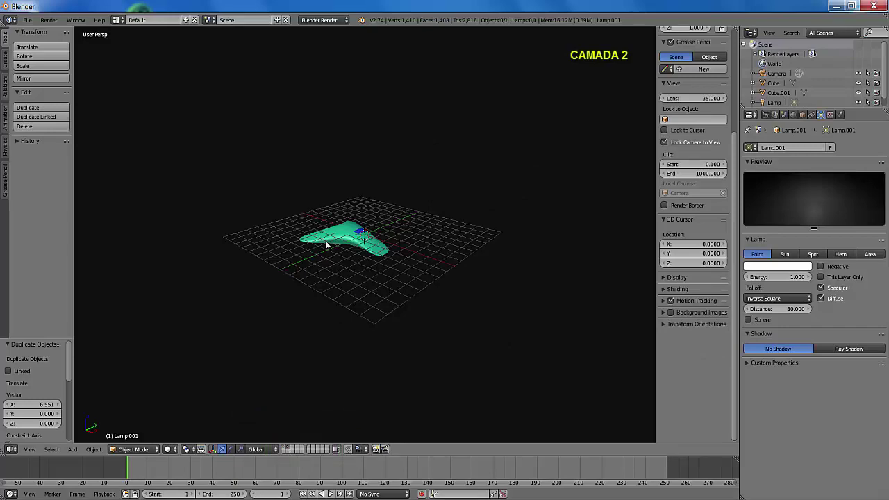
scroll(363, 257, "up", 3)
scroll(363, 258, "up", 2)
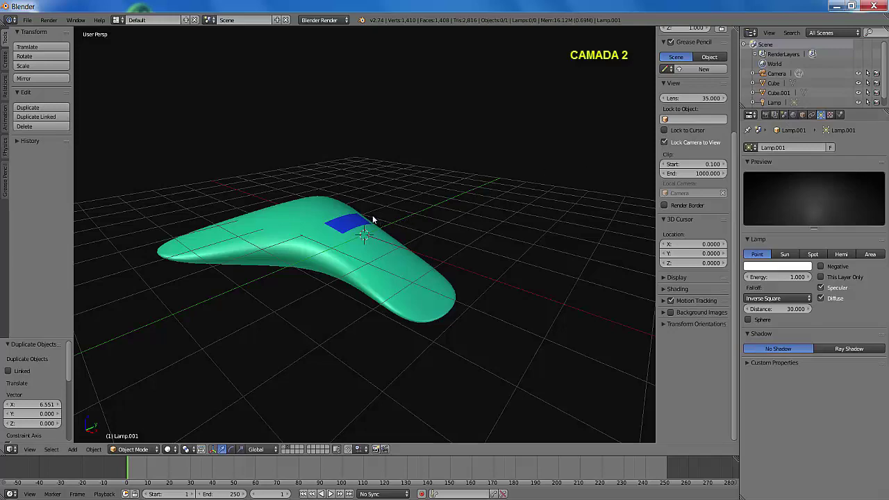
scroll(369, 228, "down", 2)
scroll(369, 229, "down", 1)
scroll(369, 229, "down", 1)
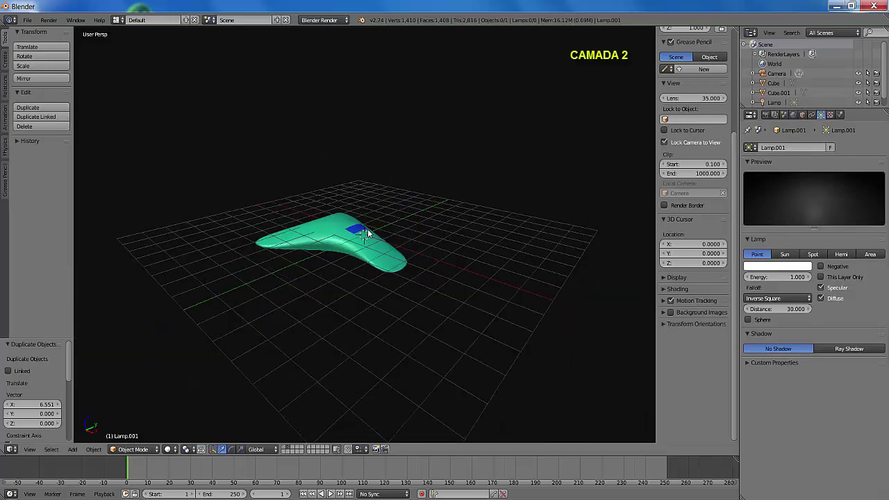
scroll(368, 229, "down", 1)
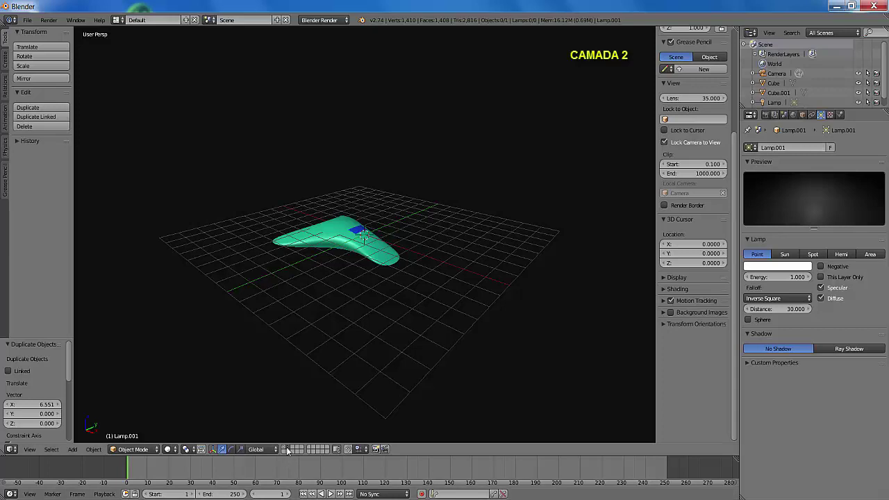
Add layer 1 so boomerang and background plane show together from the front
key("shift")
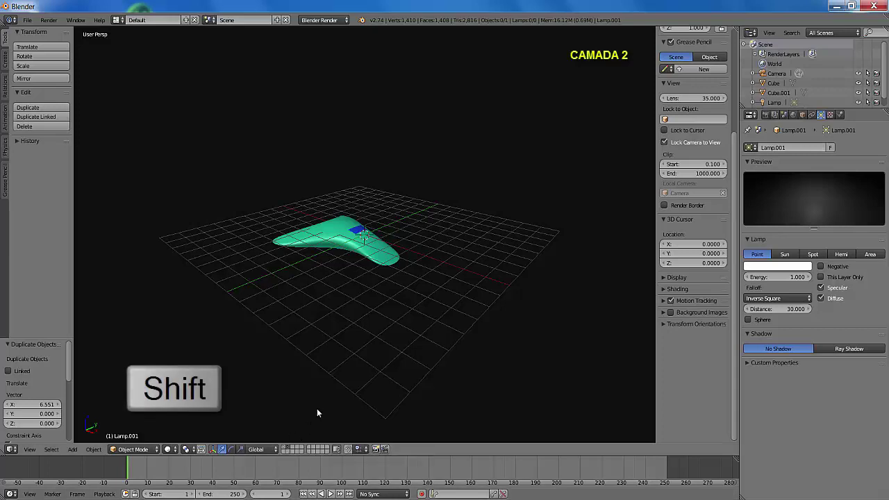
left_click(299, 446, "shift")
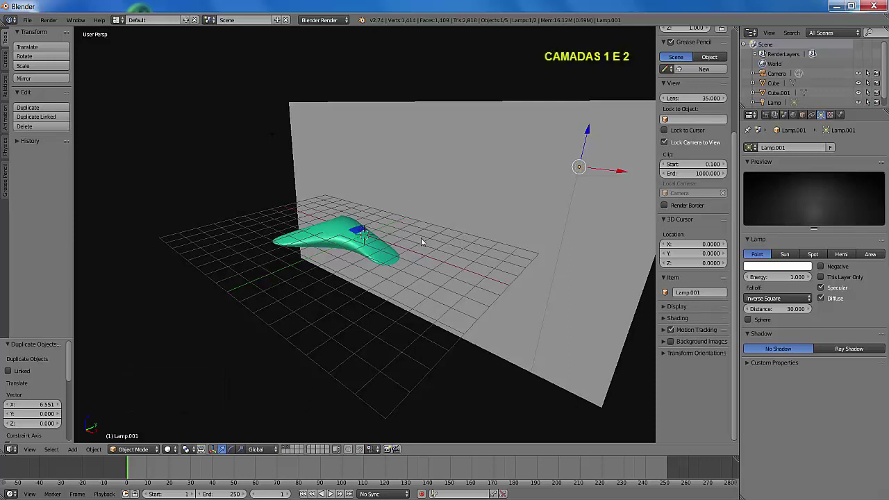
mouse_move(350, 258)
middle_mouse_down()
mouse_move(324, 263)
mouse_move(346, 235)
mouse_move(323, 241)
mouse_move(348, 246)
middle_mouse_up()
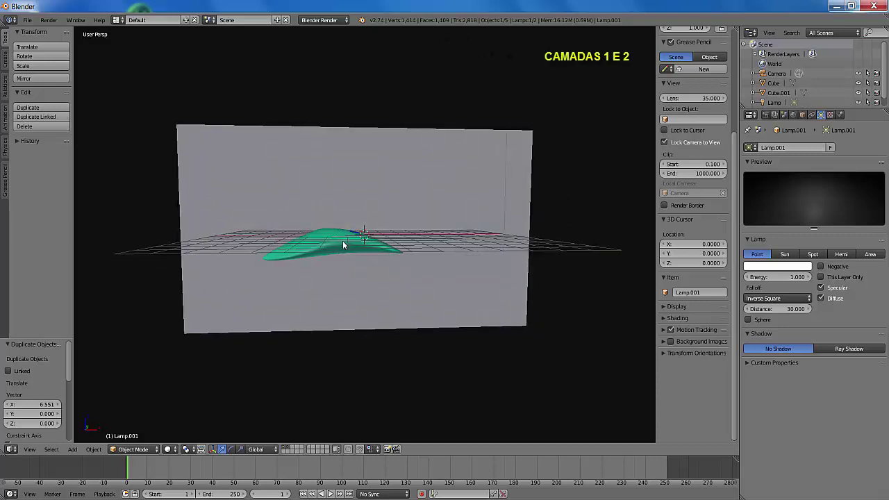
Look through the camera and scale the boomerang down to 0.791
left_click(29, 450)
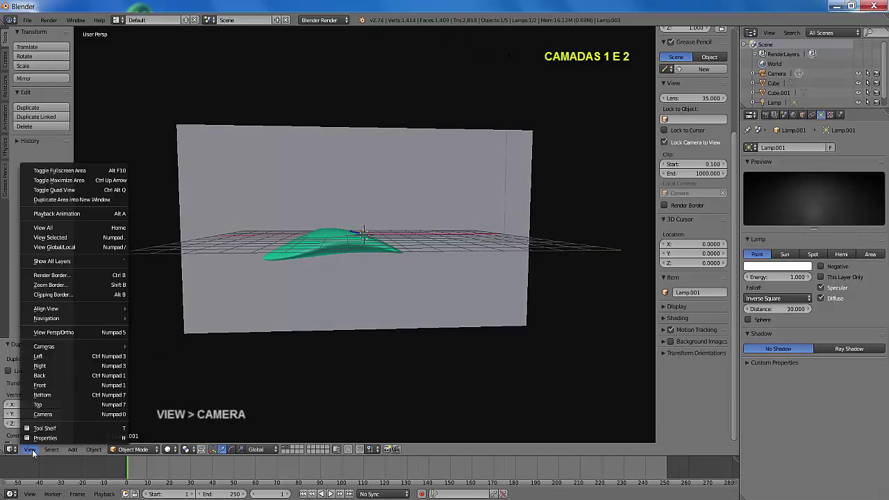
left_click(42, 414)
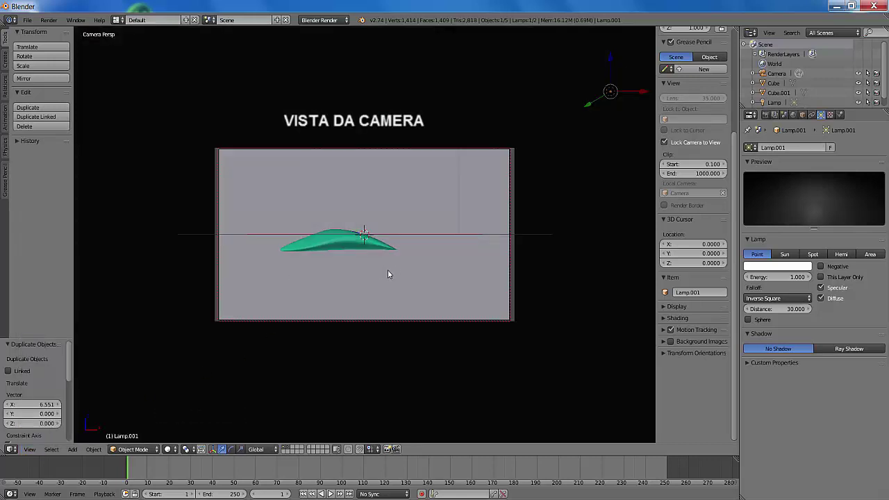
right_click(352, 246)
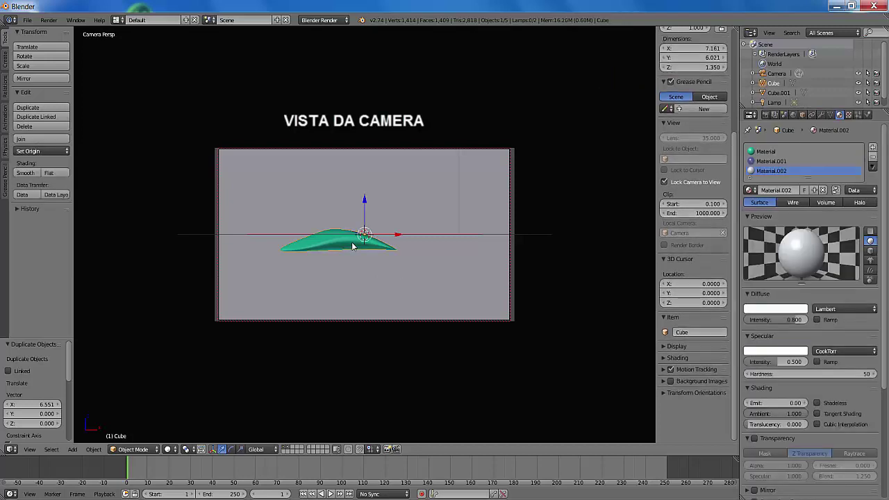
key("s")
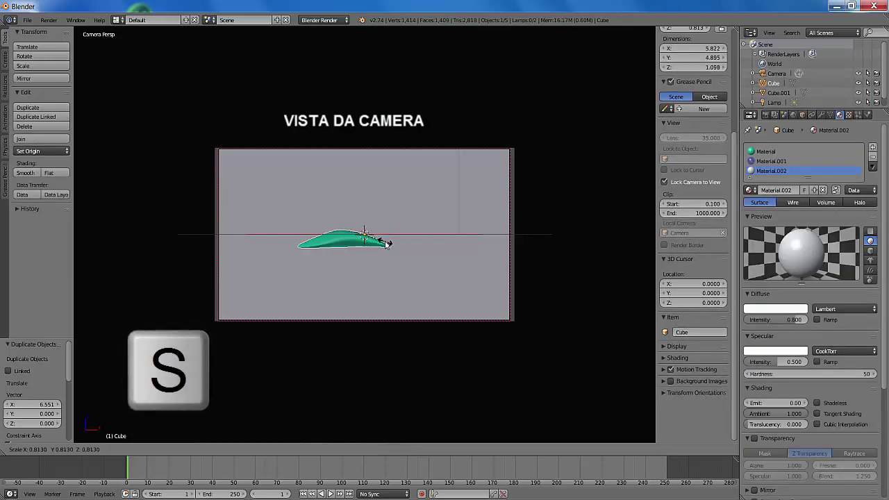
left_click(386, 243)
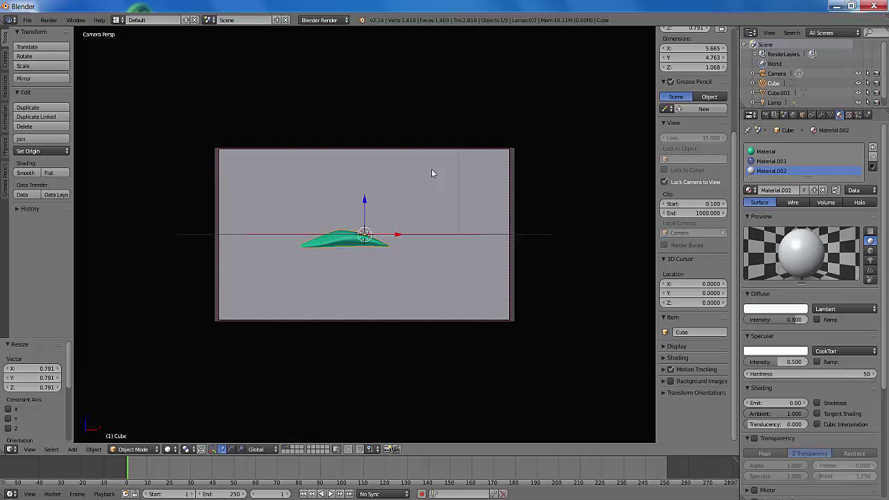
Show only layer 1, leave camera view, and put background plane Cube.001 into Edit Mode
left_click(294, 447)
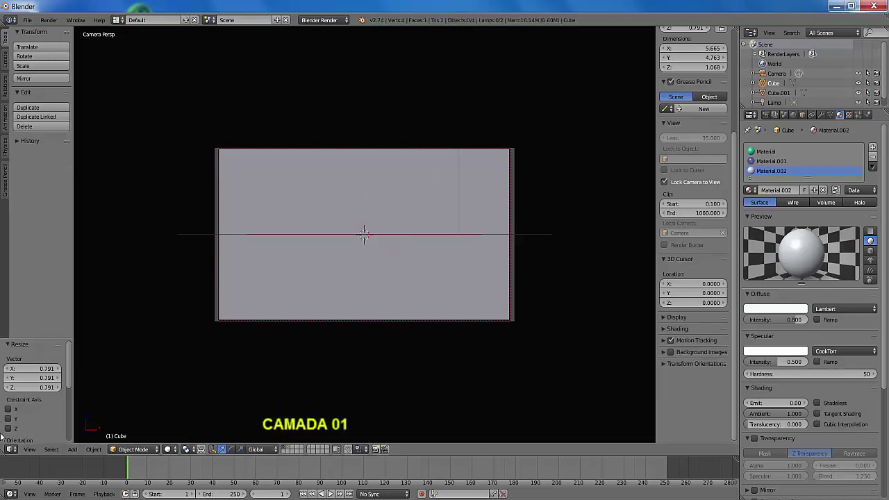
left_click(26, 450)
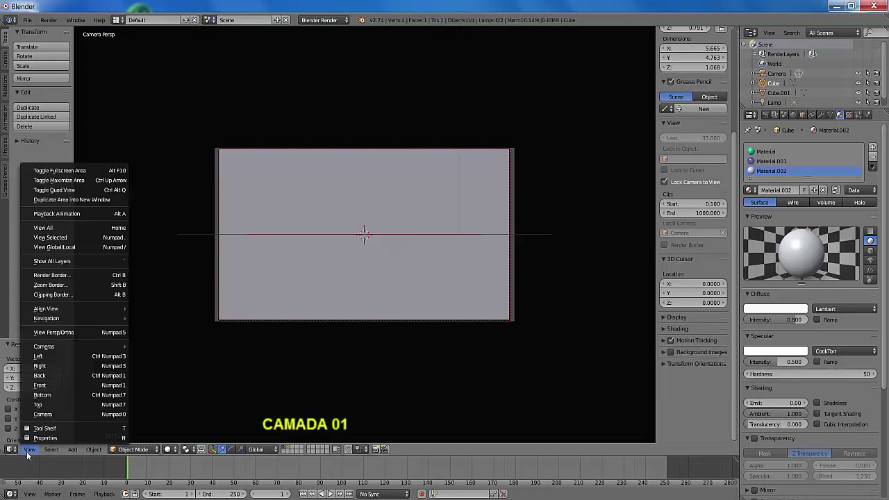
left_click(42, 414)
middle_click_drag(444, 260, 426, 265)
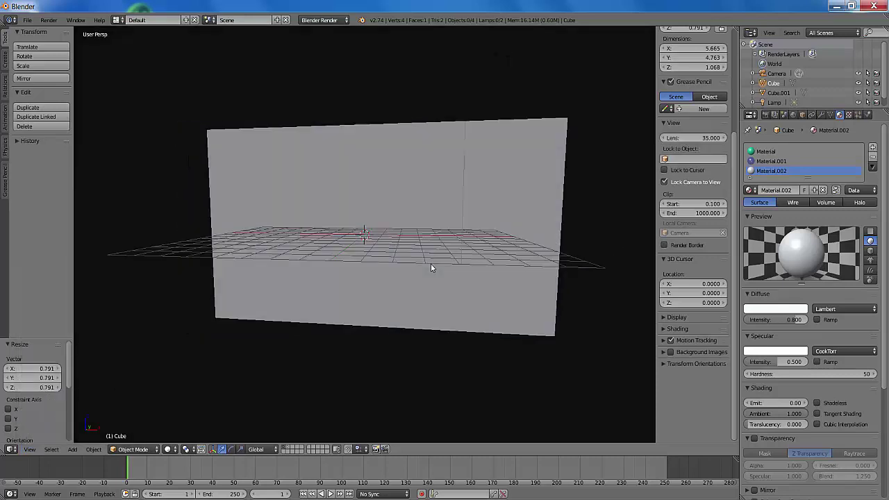
right_click(372, 162)
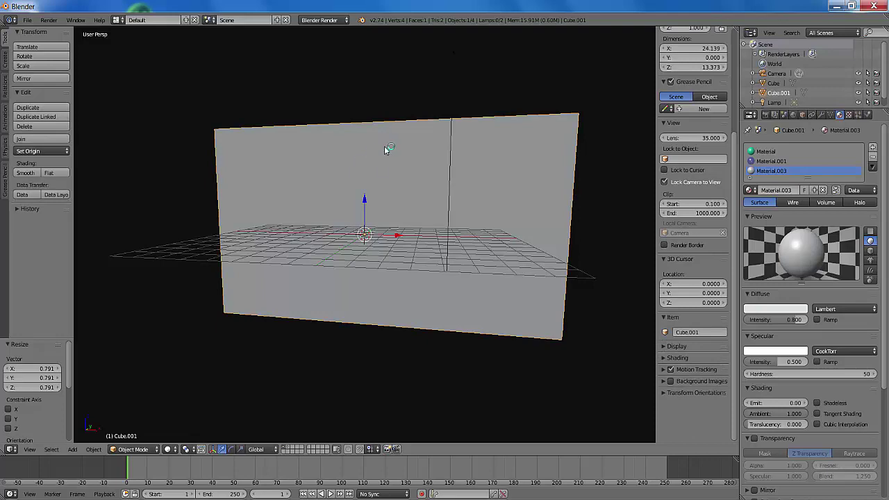
left_click(132, 449)
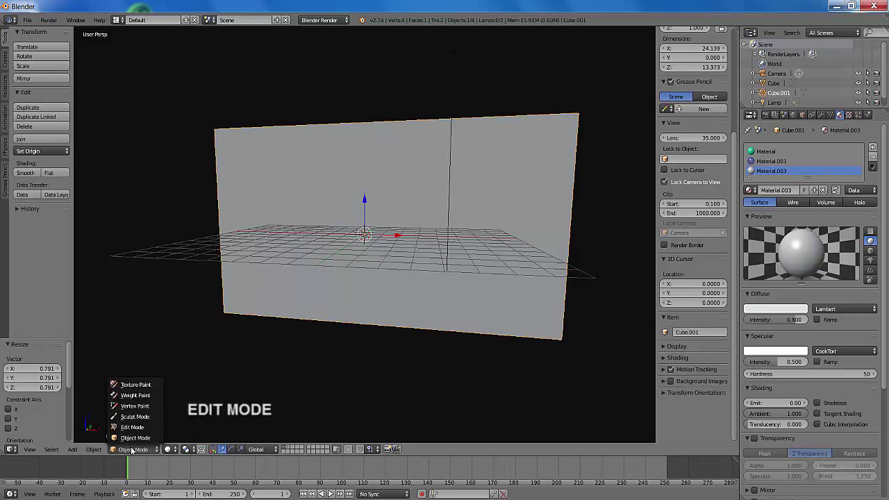
left_click(130, 427)
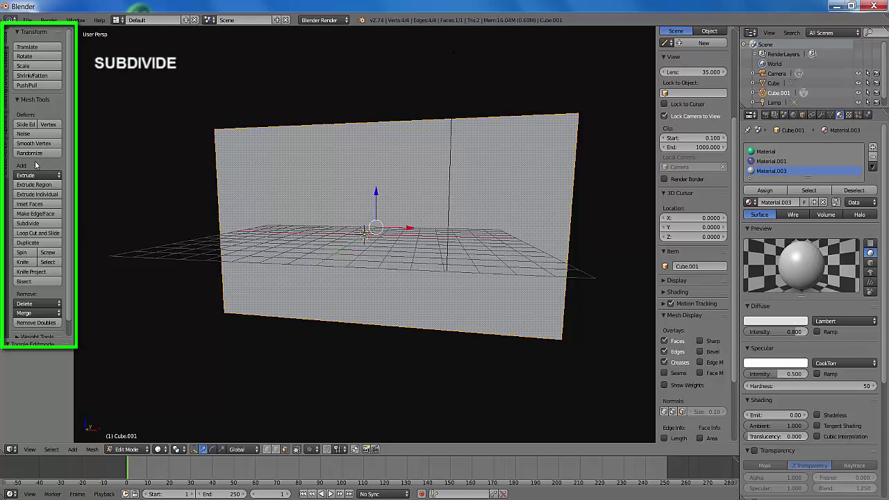
Subdivide the background plane with 10 cuts into a 121-face grid
left_click(27, 223)
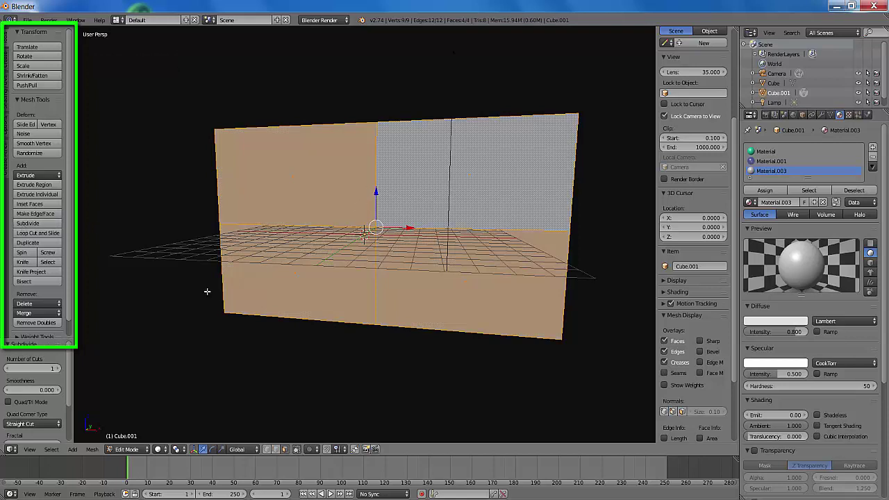
left_click(25, 369)
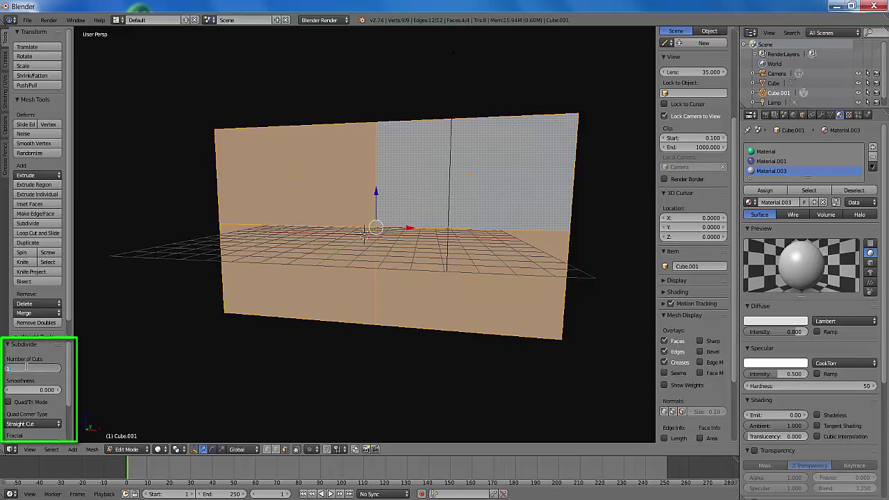
key("Return")
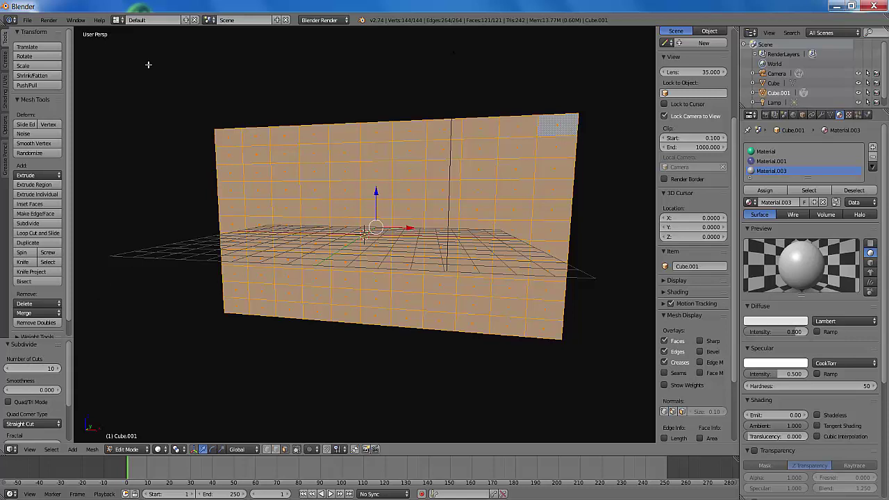
Find 'anim' in User Preferences add-ons, enable Animation: AnimAll, and save user settings
left_click(27, 20)
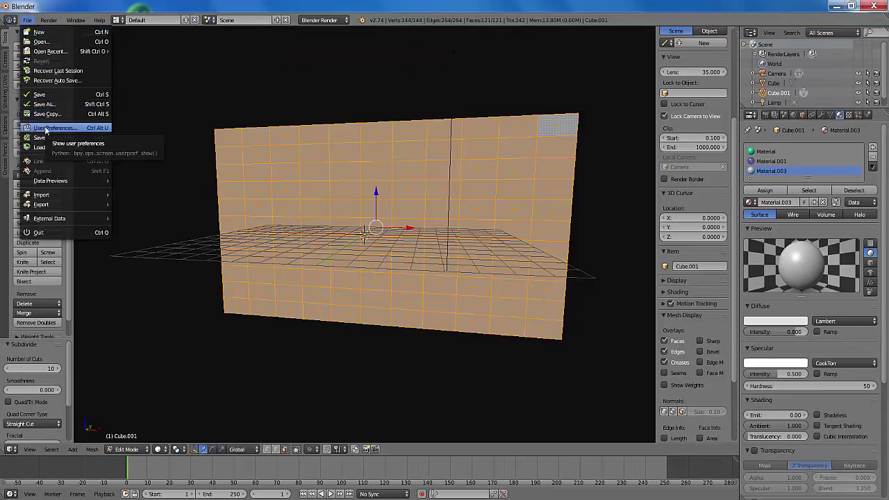
left_click(46, 128)
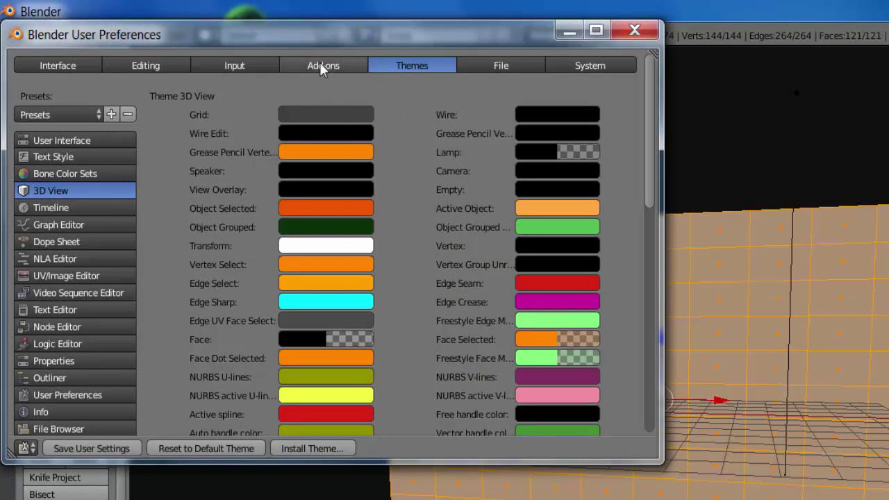
left_click(320, 61)
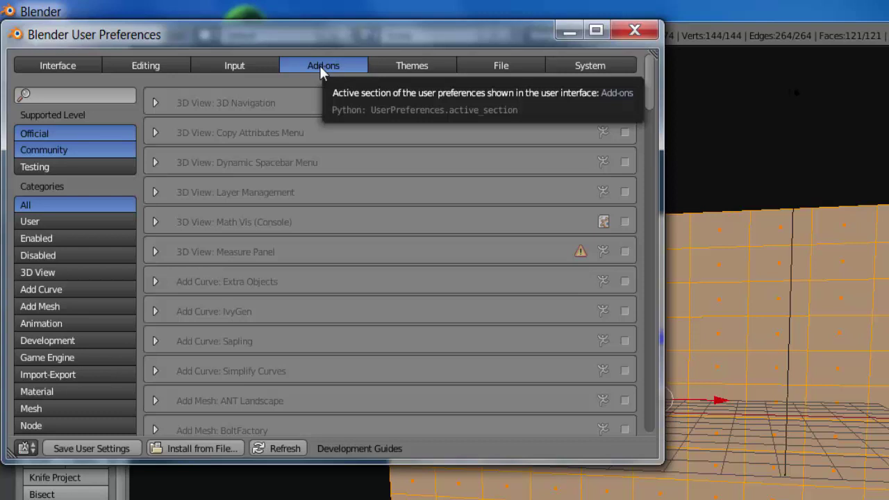
left_click(56, 90)
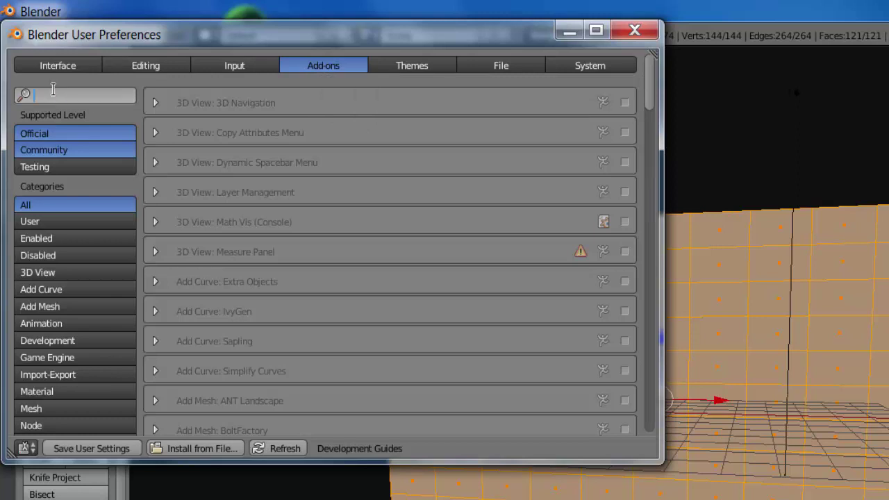
type("a")
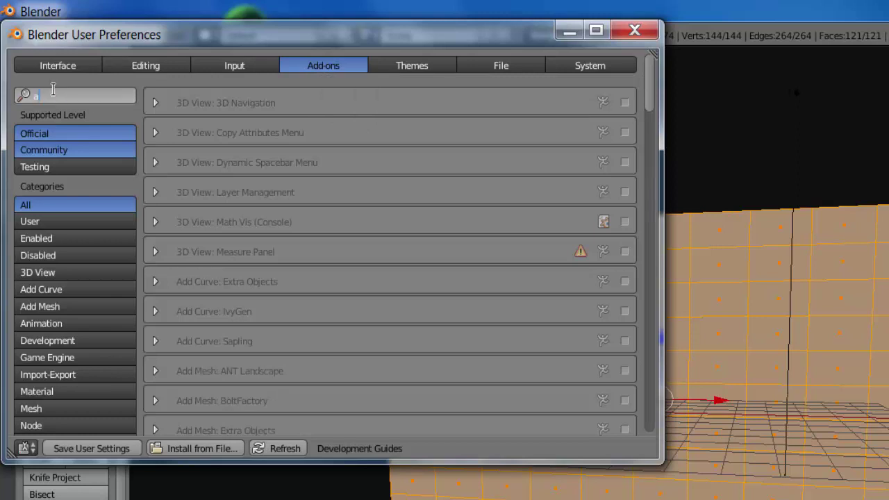
type("nim")
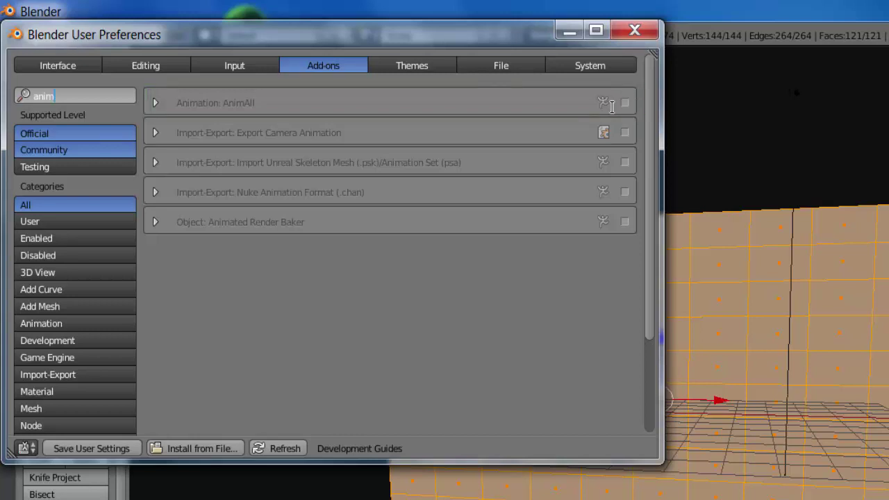
left_click(627, 104)
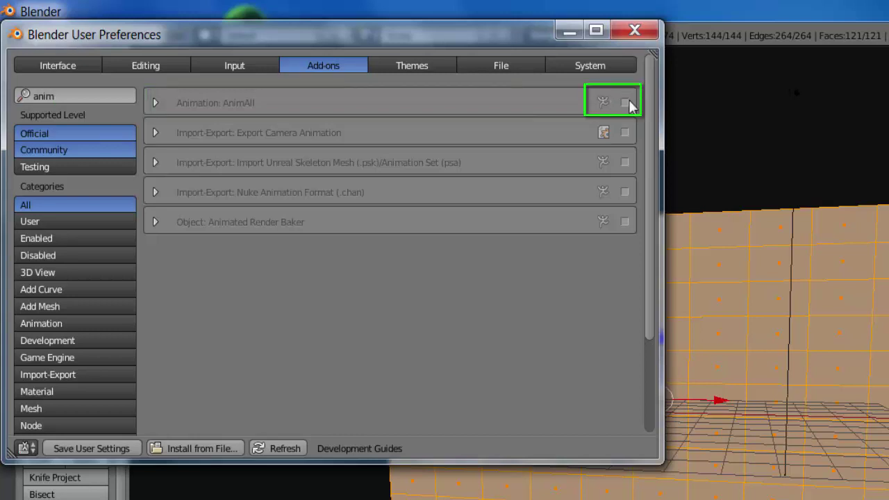
left_click(625, 103)
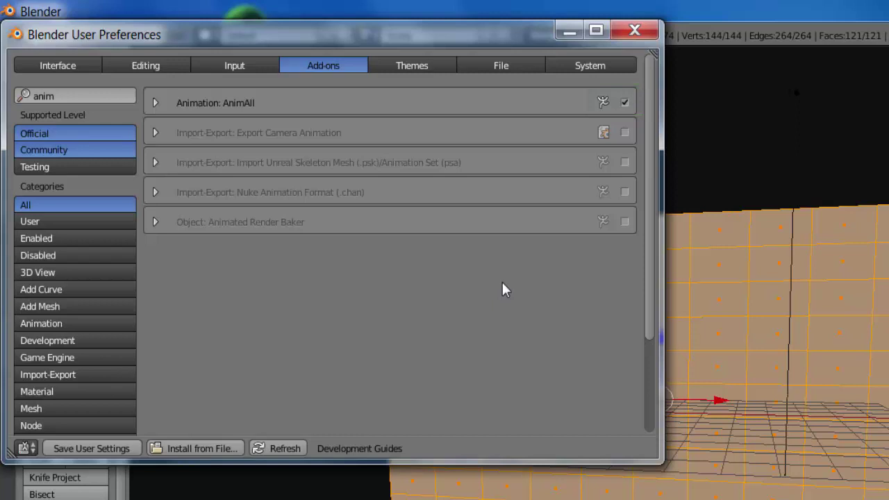
left_click(100, 446)
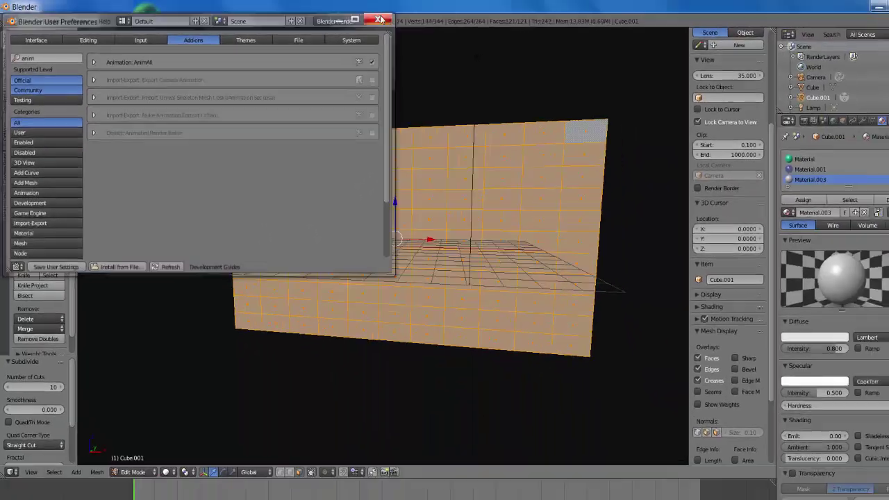
Close preferences, turn on UVs keyframing in the AnimAll panel, and hide the sidebar
left_click(367, 19)
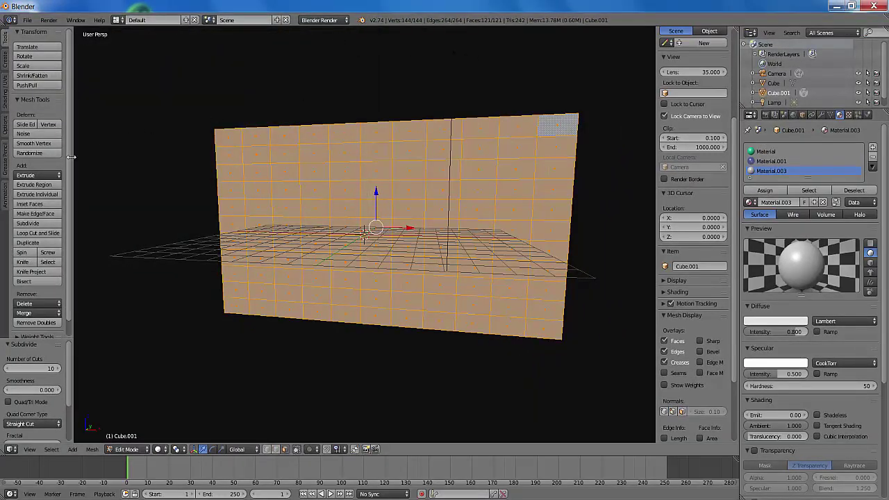
left_click(7, 200)
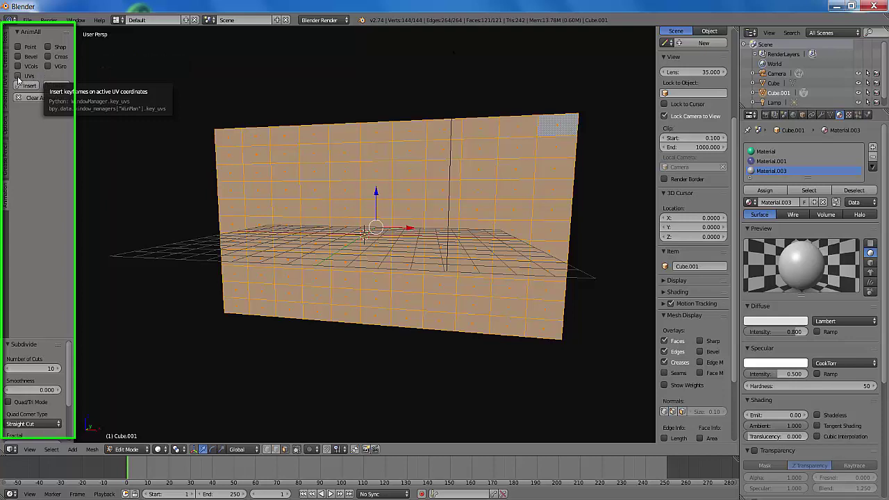
left_click(18, 77)
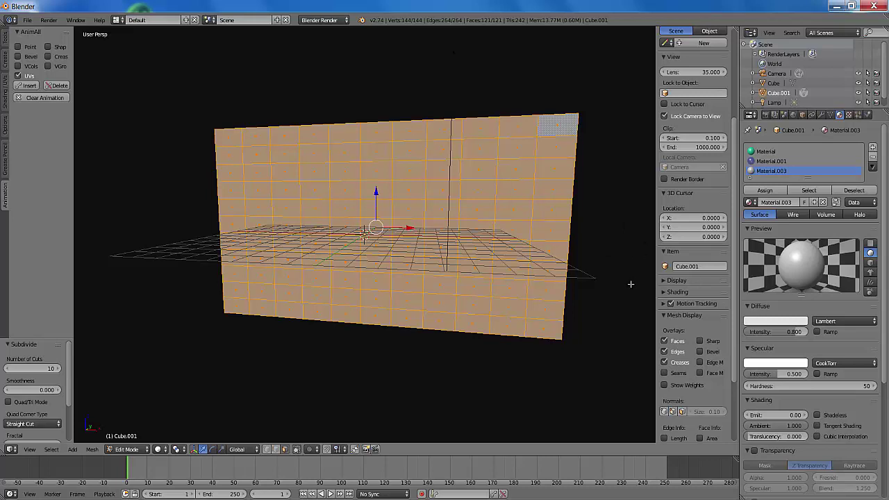
key("n")
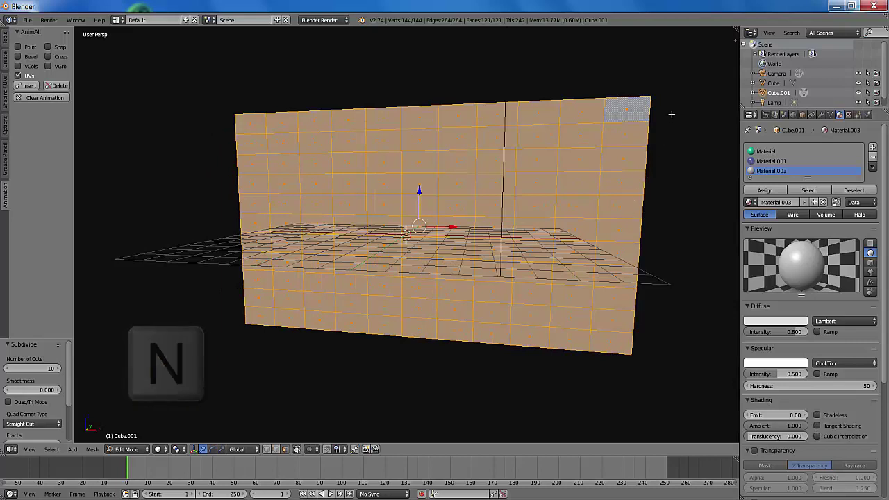
left_click(735, 31)
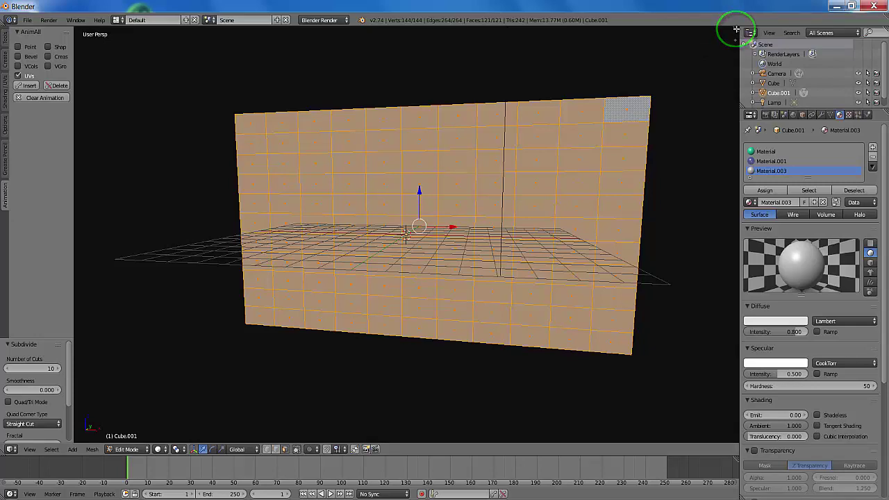
Split the 3D view and turn the right half into a UV/Image Editor
left_click_drag(736, 29, 411, 67)
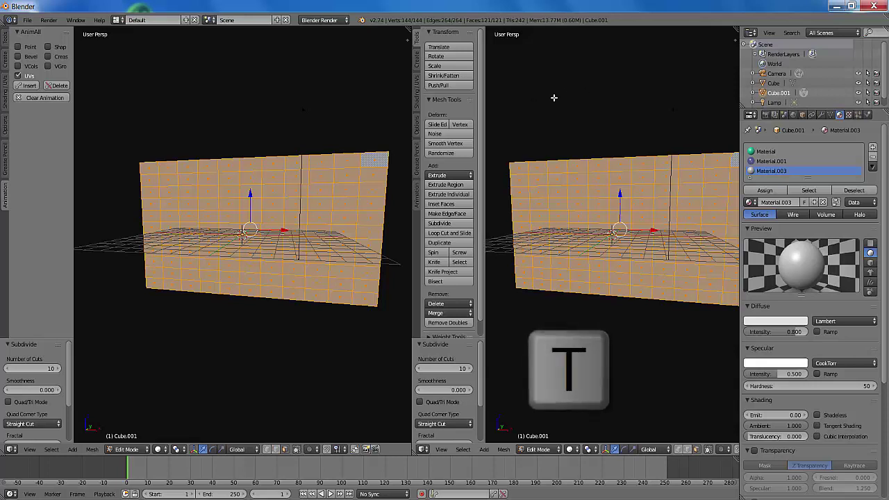
key("t")
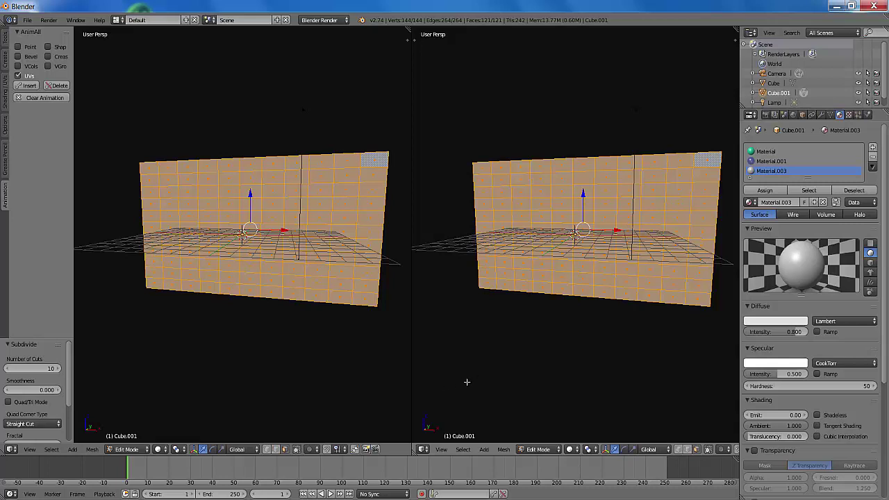
left_click(424, 450)
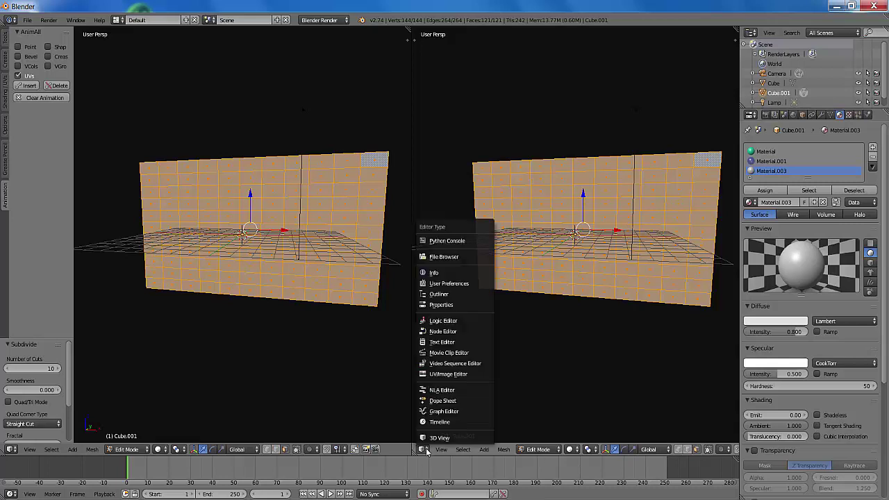
left_click(447, 374)
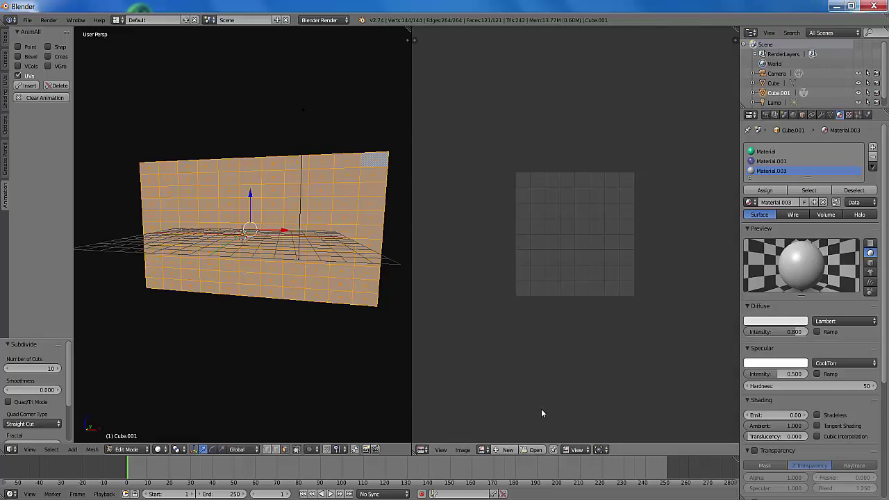
Open ceu1.jpg from Downloads in the image editor and zoom out
left_click(534, 449)
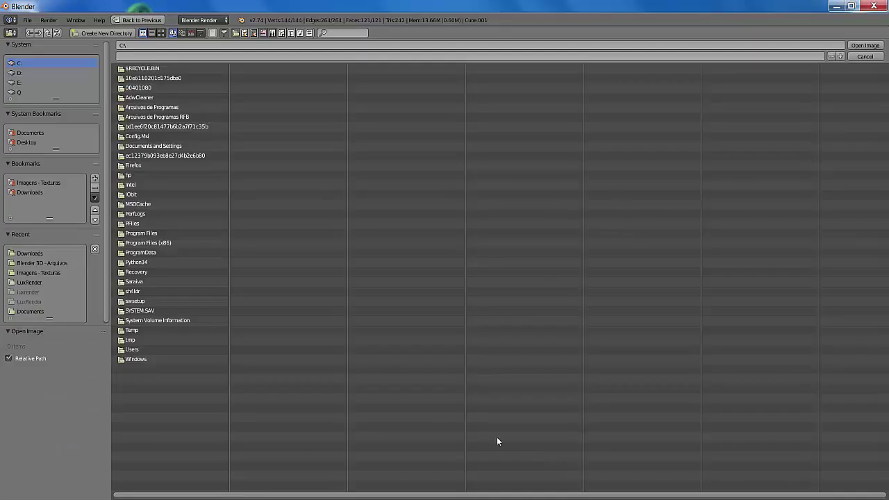
left_click(28, 192)
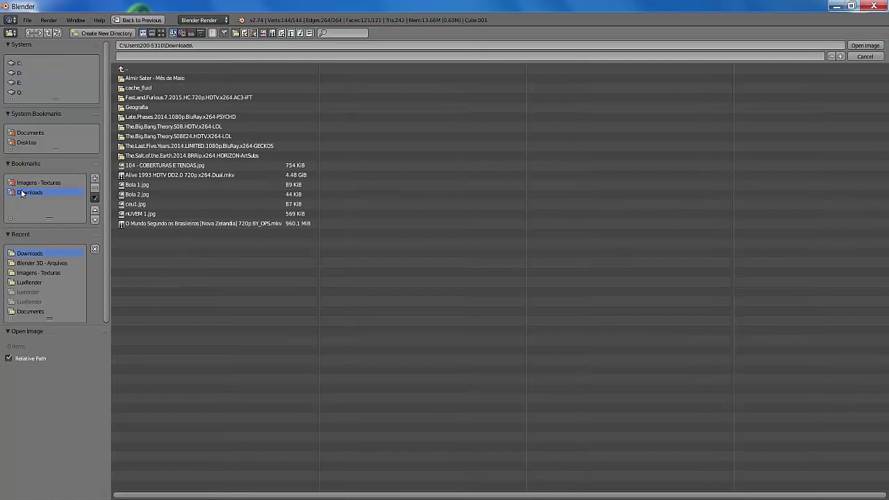
left_click(136, 204)
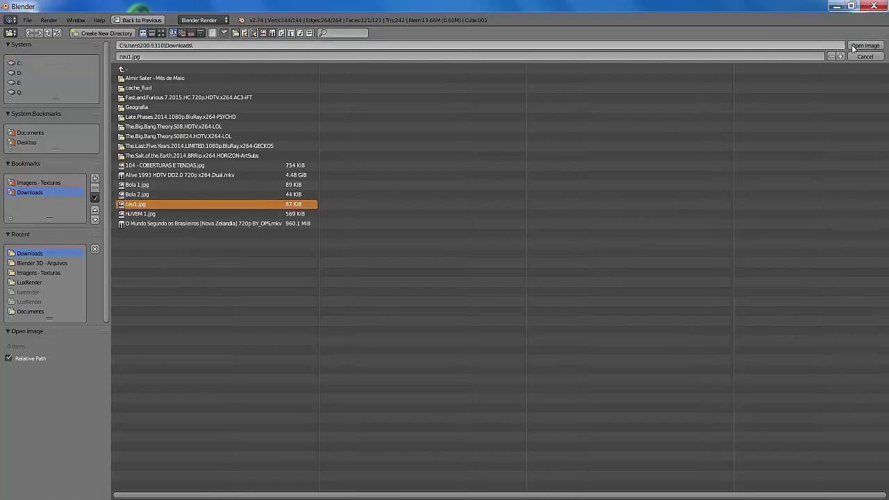
left_click(864, 45)
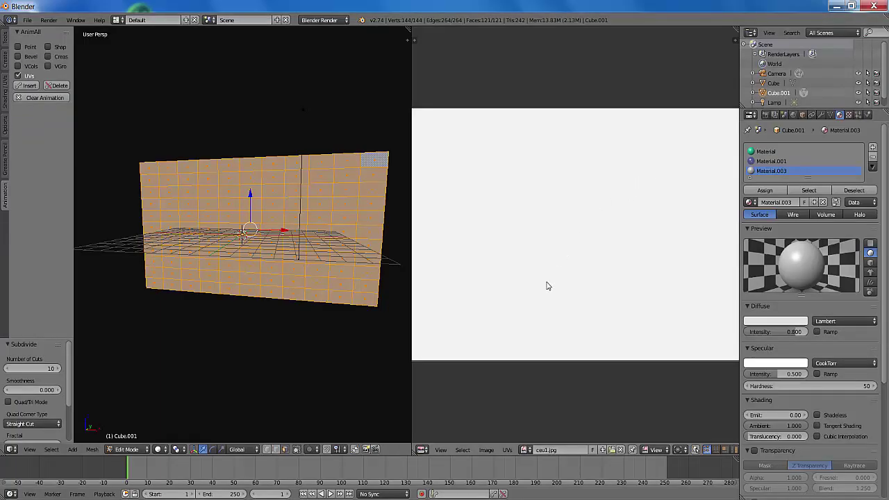
scroll(544, 280, "down", 1)
scroll(543, 278, "down", 1)
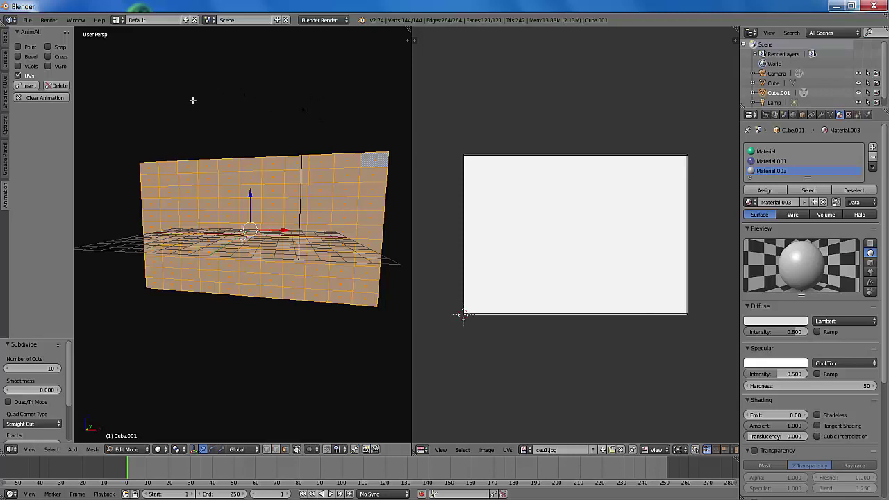
Unwrap the plane's mesh and select all its UVs over the star image
key("u")
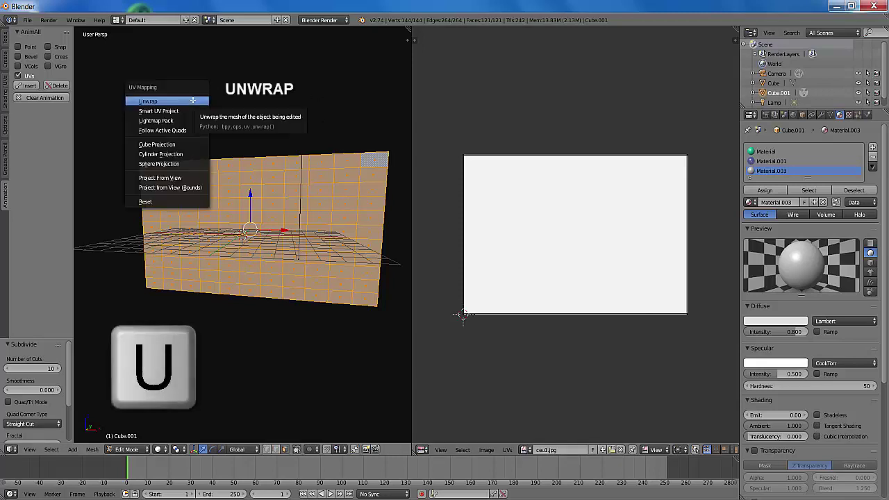
left_click(148, 102)
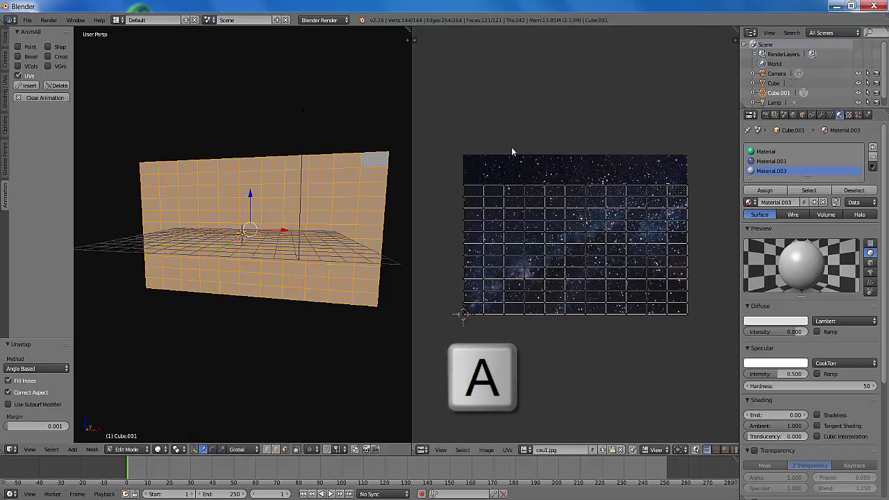
key("a")
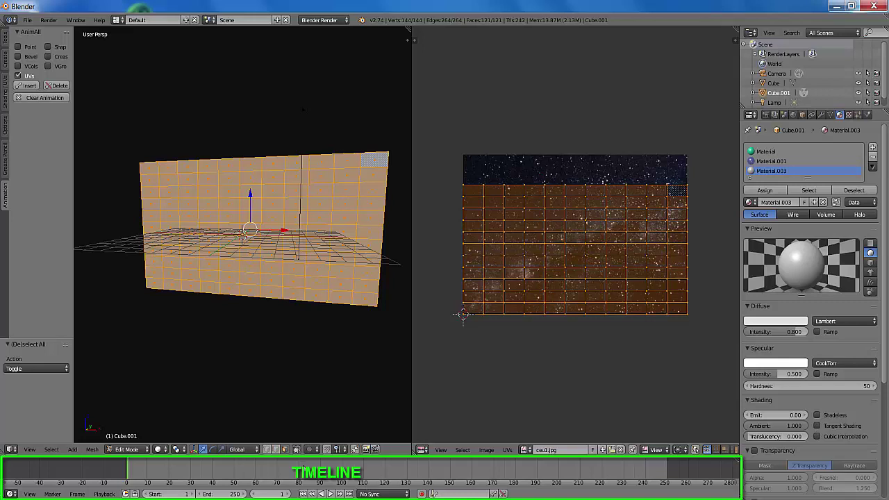
Keyframe the UV positions with AnimAll at frame 0, then move to frame 250
left_click(127, 472)
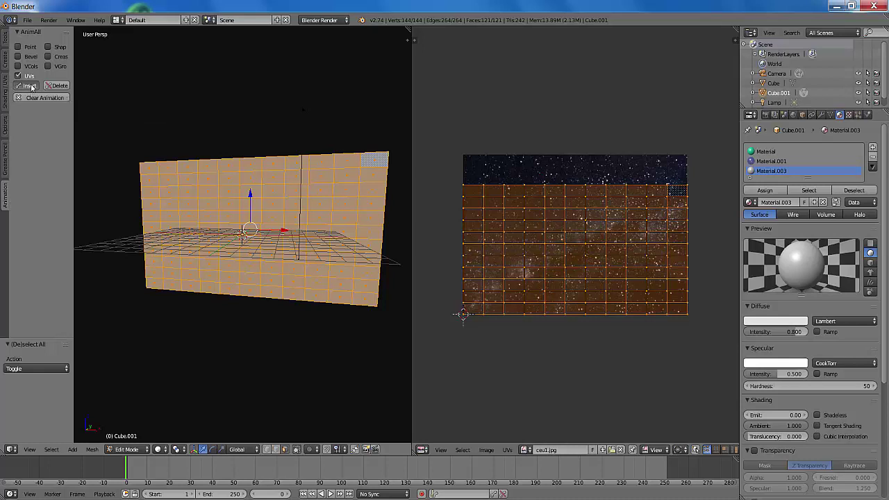
left_click(31, 86)
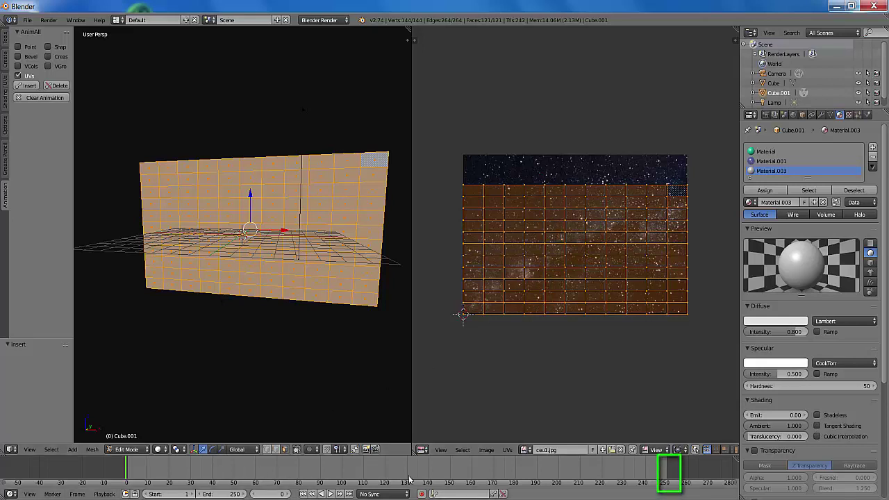
left_click(667, 470)
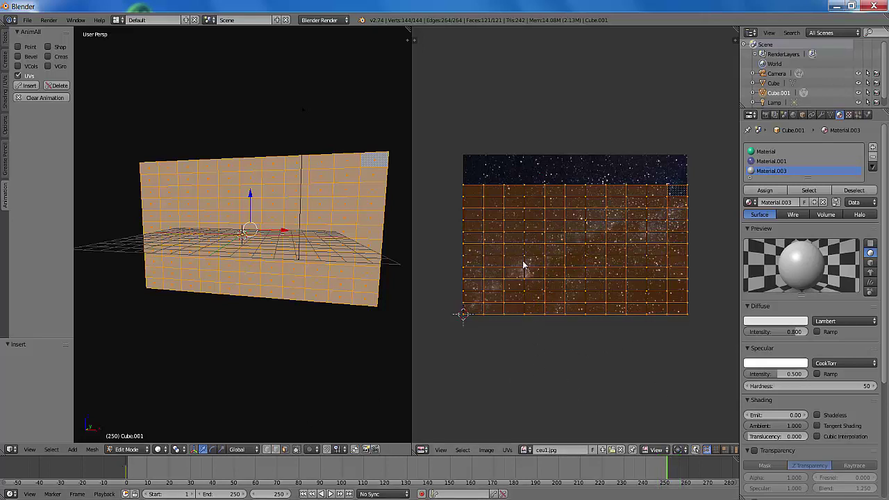
At frame 250, shift the UV grid 1.478 along X beside the star image and keyframe it with AnimAll
key("g")
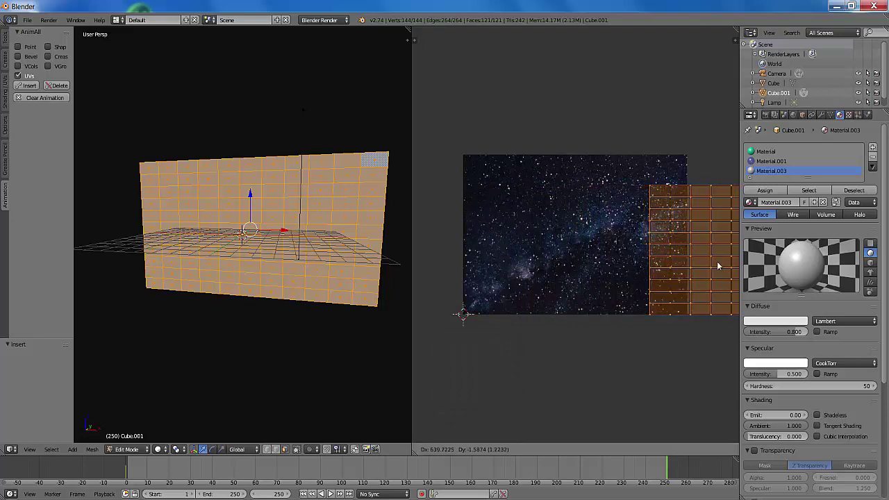
left_click(424, 259)
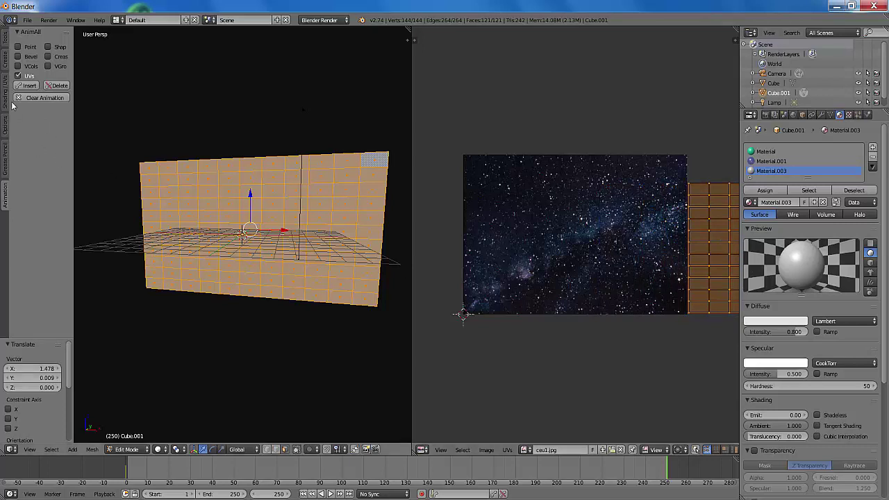
left_click(29, 85)
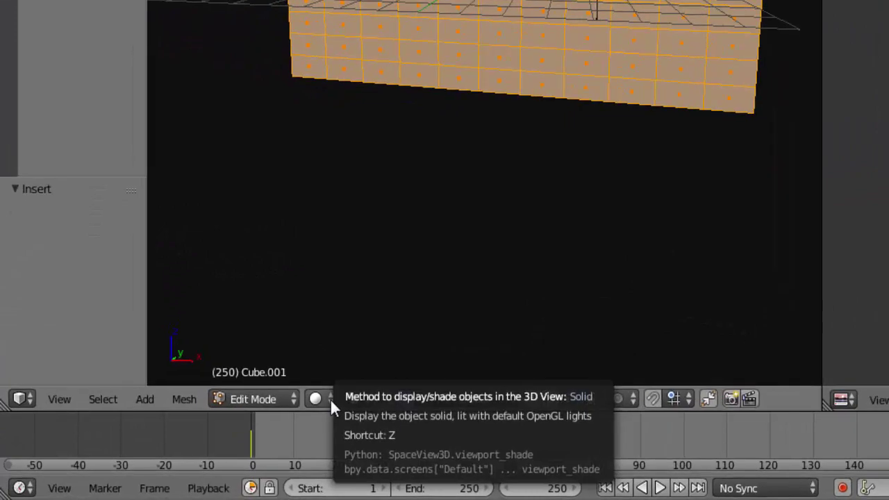
Switch viewport shading to Texture and preview the scrolling star animation
left_click(166, 450)
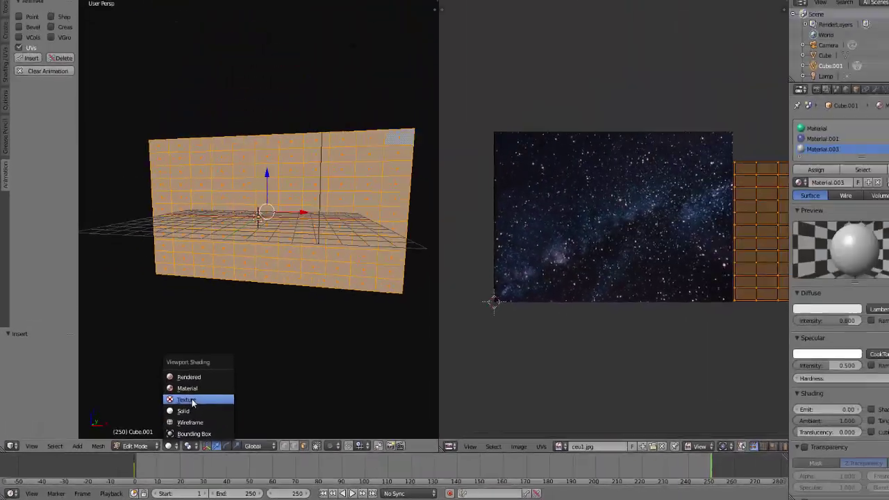
left_click(349, 312)
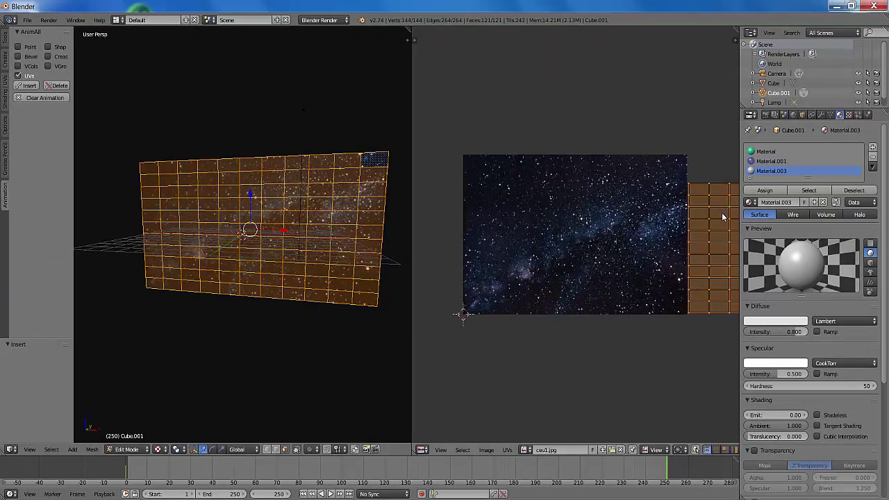
left_click(331, 494)
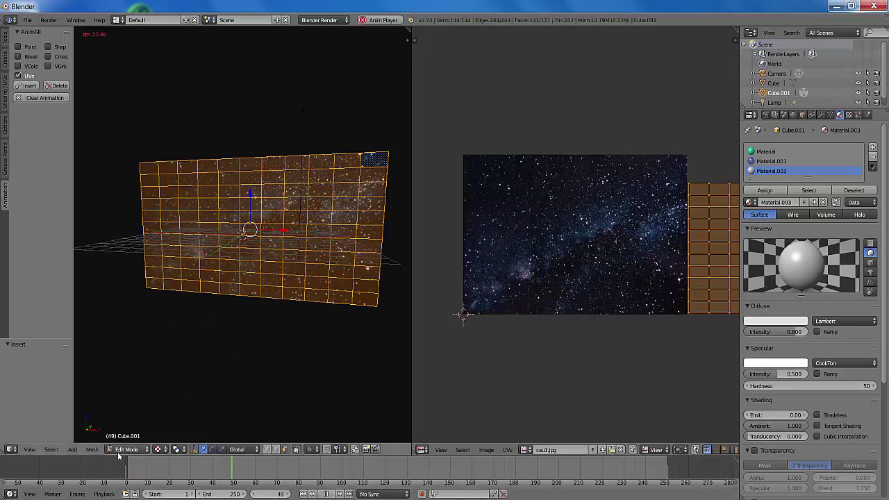
Stop playback, rewind to frame 1, and return the plane to Object Mode
left_click(322, 494)
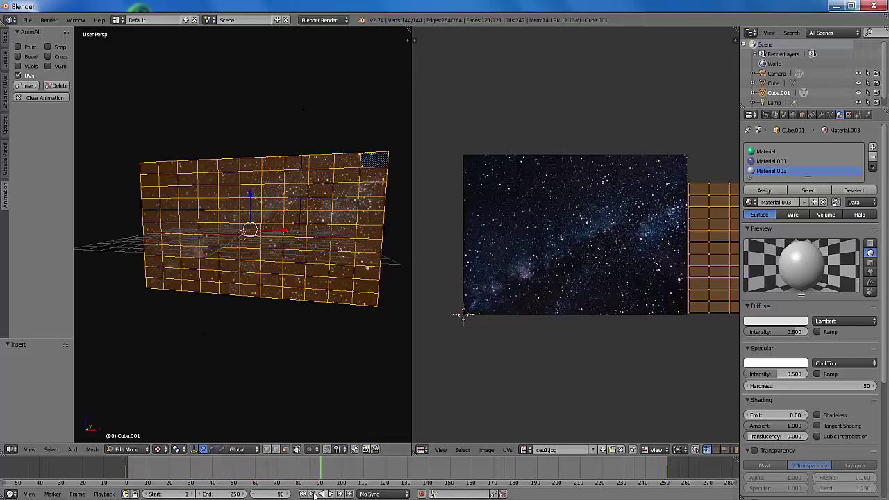
left_click(303, 494)
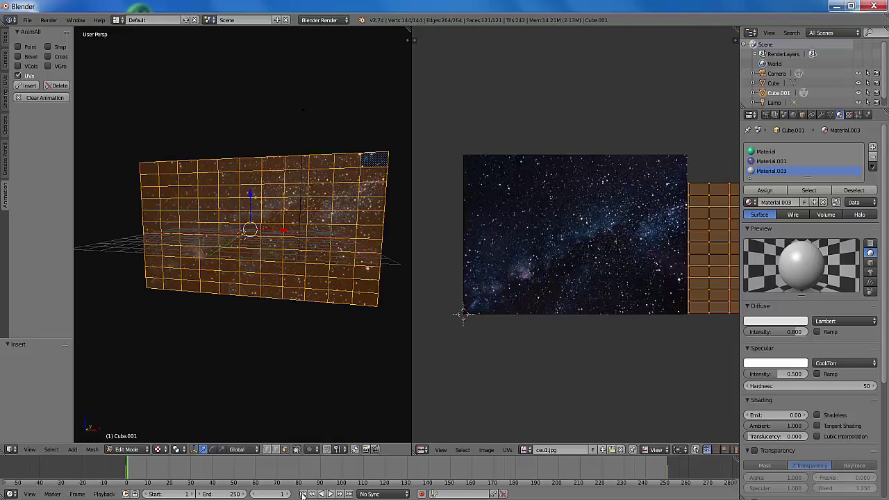
left_click(127, 449)
left_click(127, 438)
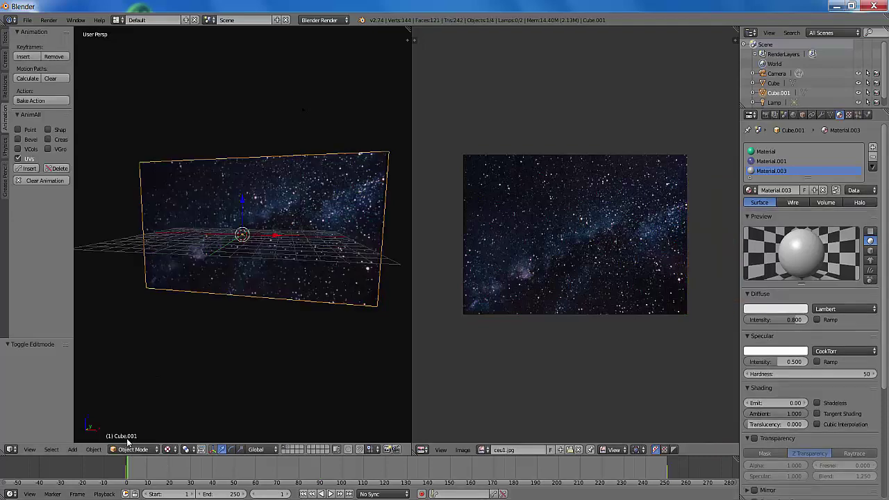
Play and stop the star animation, then merge the UV/Image Editor into a full-width 3D View
left_click(330, 494)
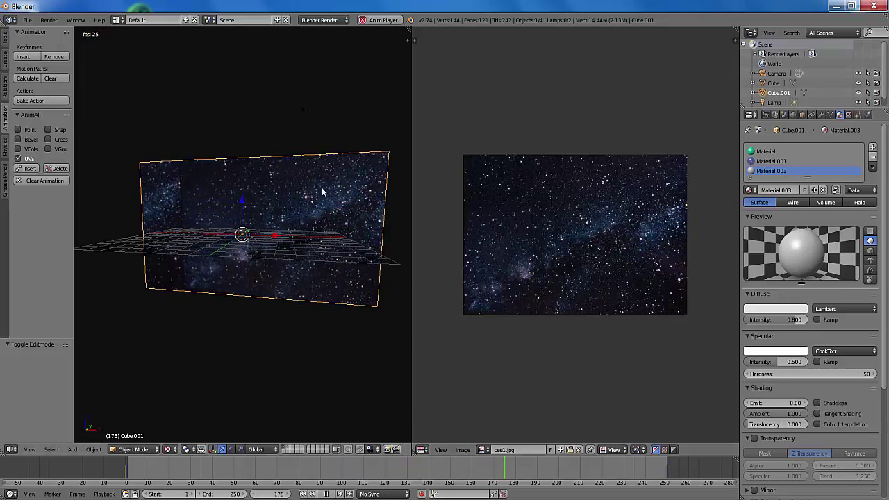
key("alt+a")
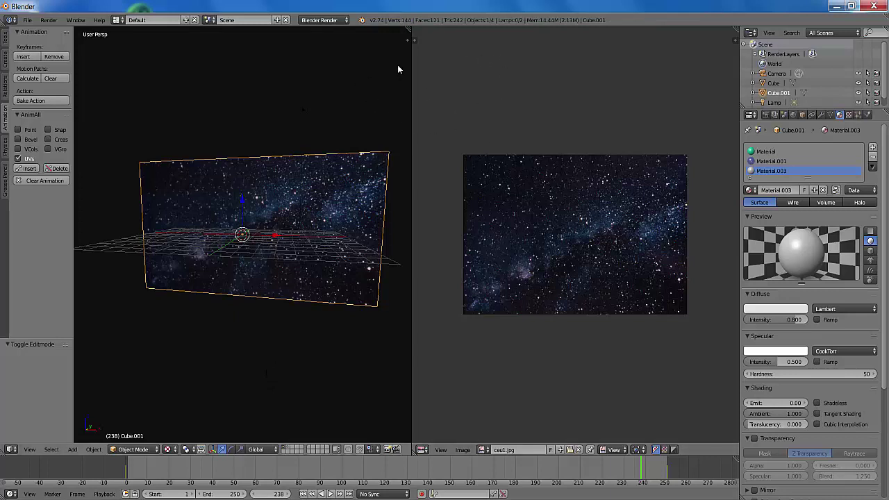
left_click(408, 30)
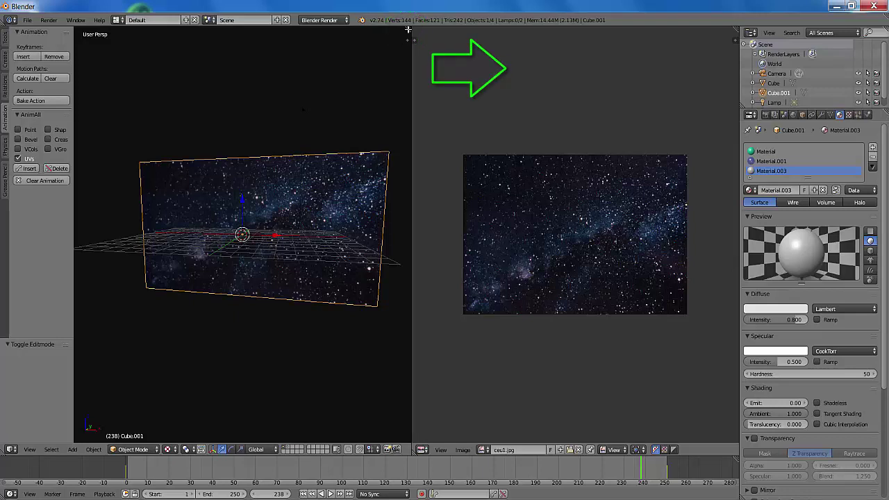
left_click_drag(408, 30, 423, 30)
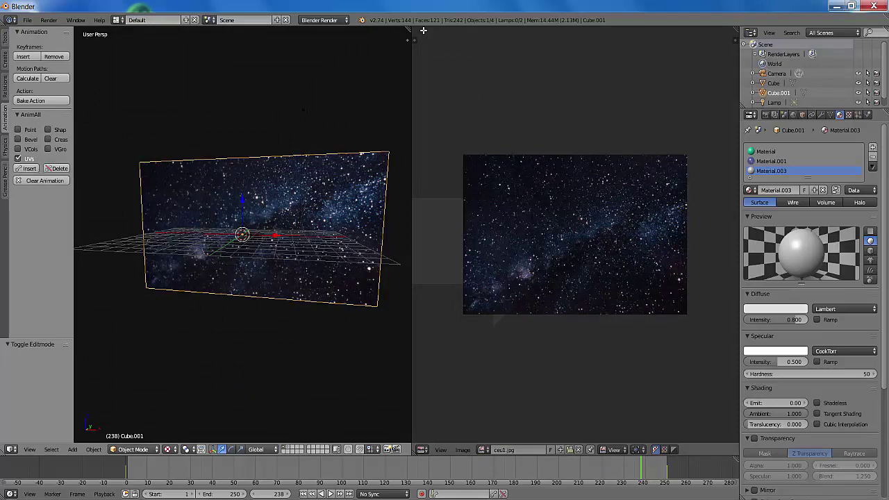
left_click_drag(422, 30, 423, 30)
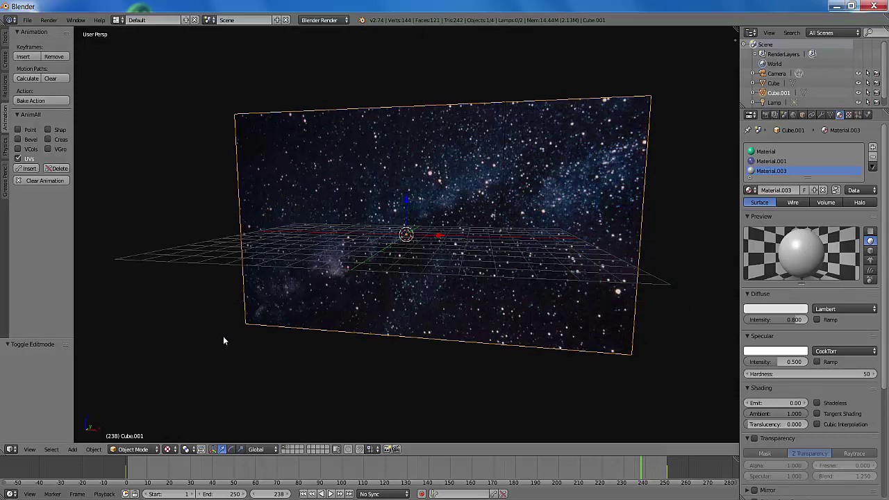
View through the scene camera and add the boomerang's second layer to the visible layers
left_click(34, 450)
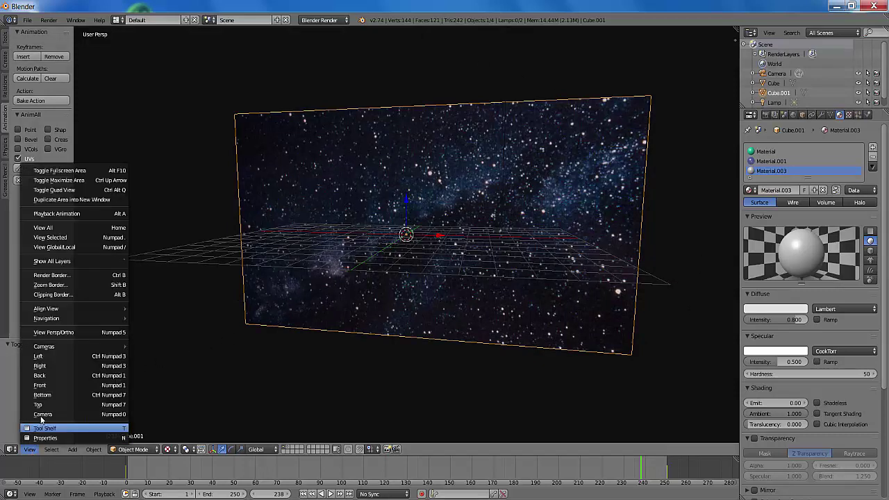
left_click(100, 408)
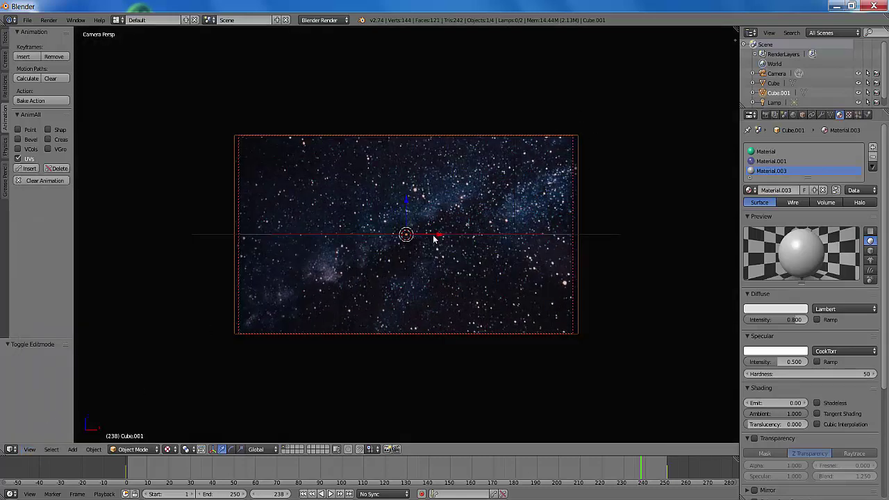
key("shift")
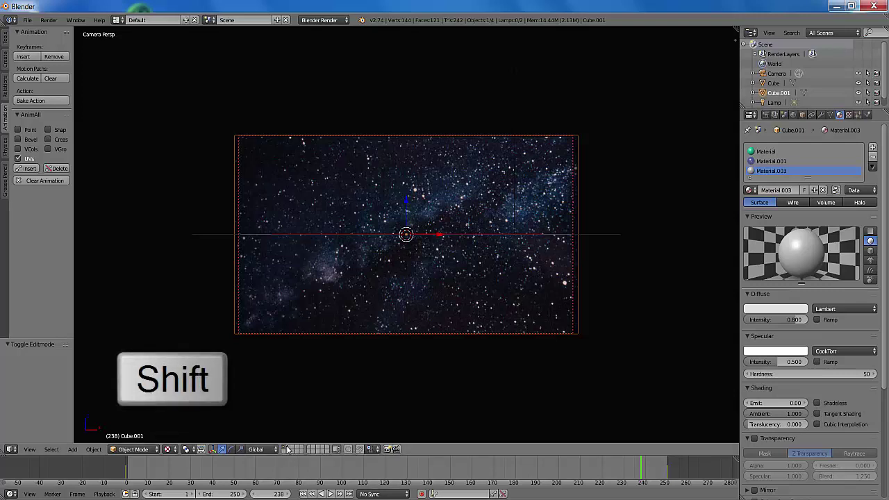
left_click(288, 450, "shift")
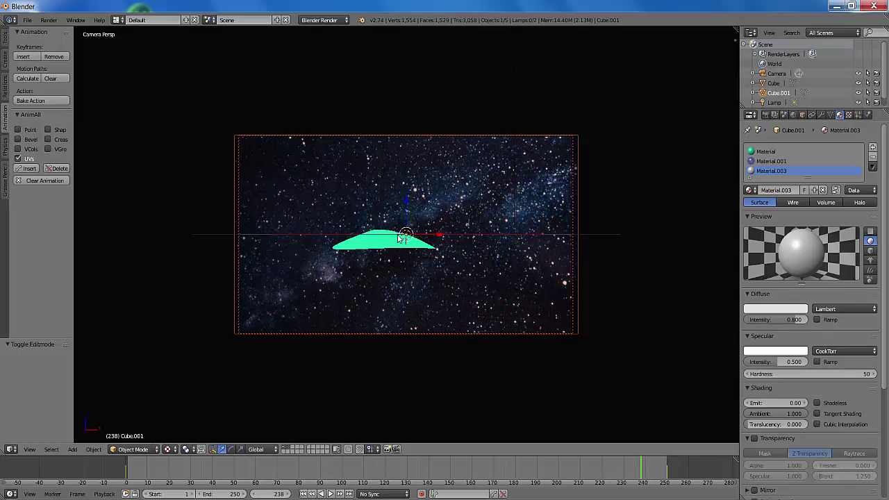
Play the animation through the camera, stop it, and rewind to frame 1
left_click(331, 494)
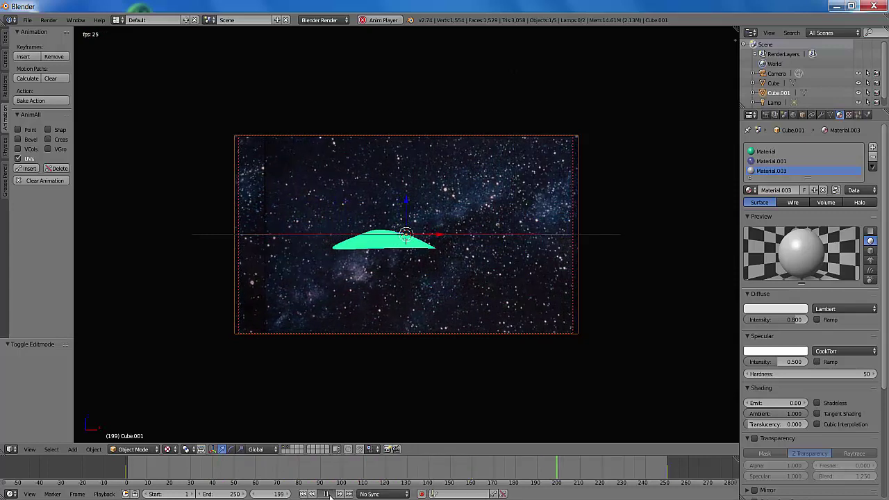
left_click(326, 494)
left_click(303, 493)
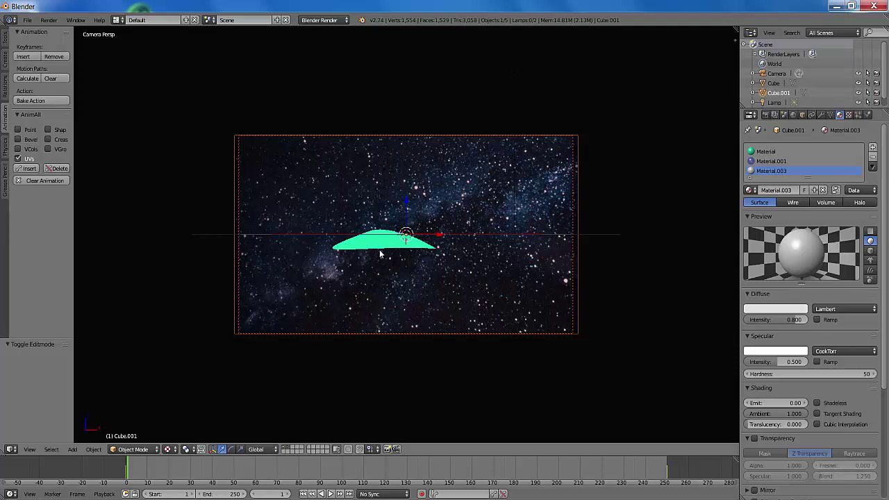
Select the boomerang and insert a LocRotScale keyframe at frame 1
right_click(385, 243)
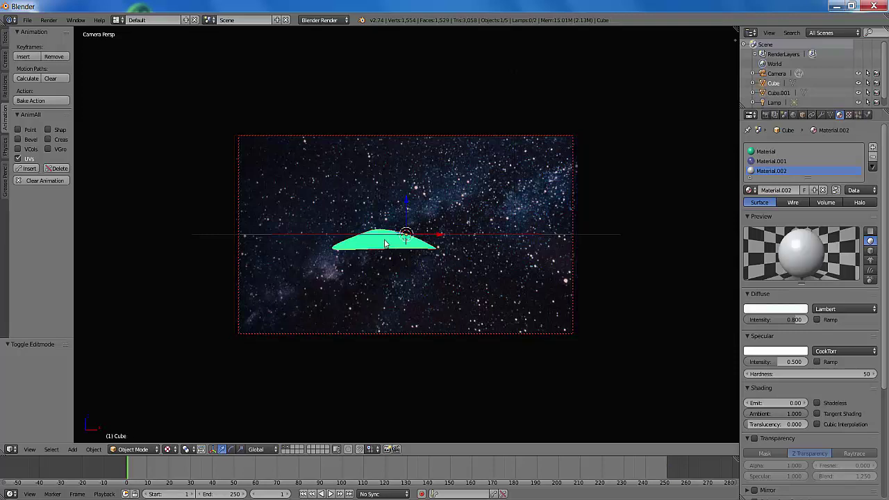
key("i")
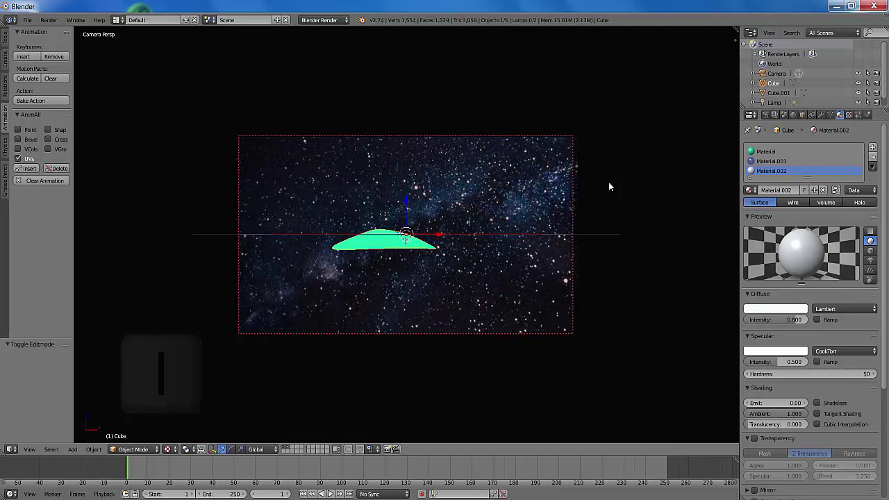
key("i")
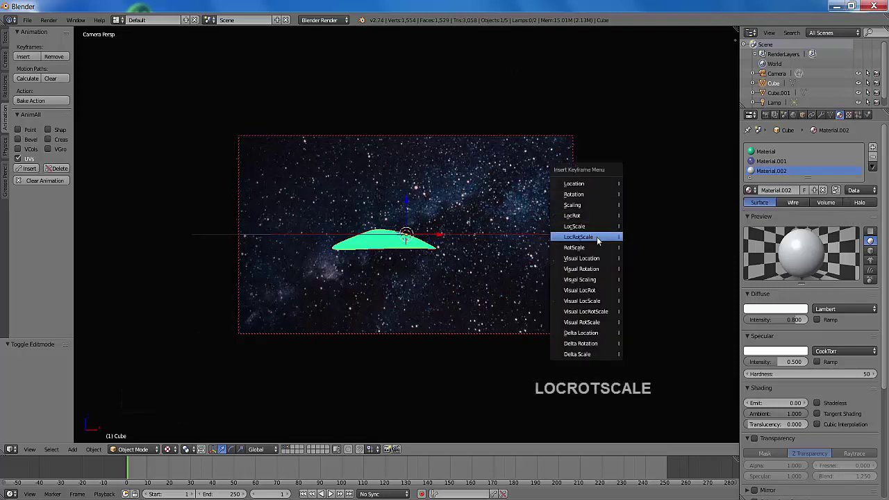
left_click(597, 237)
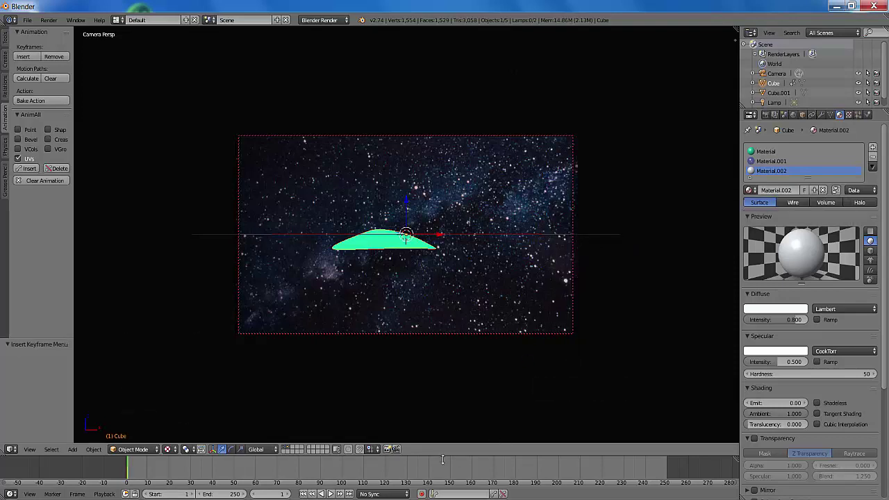
At frame 121, tilt the boomerang 35.442° about X and key LocRotScale
left_click(387, 474)
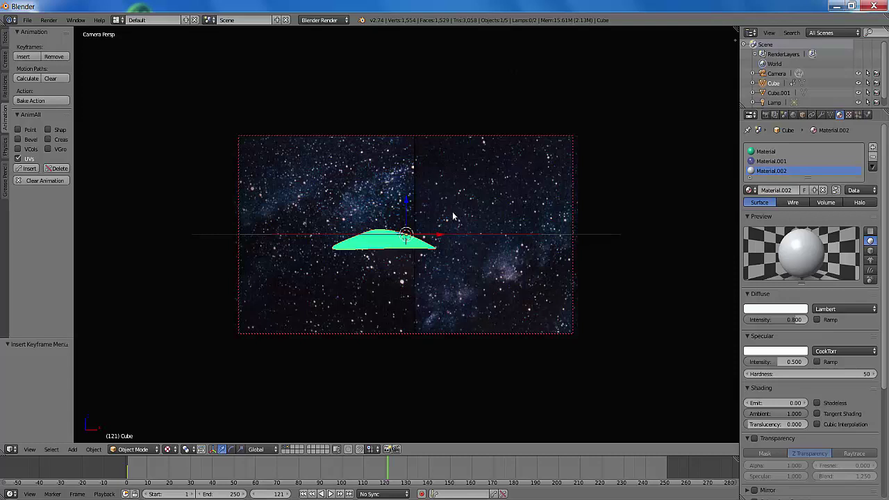
key("r")
key("x")
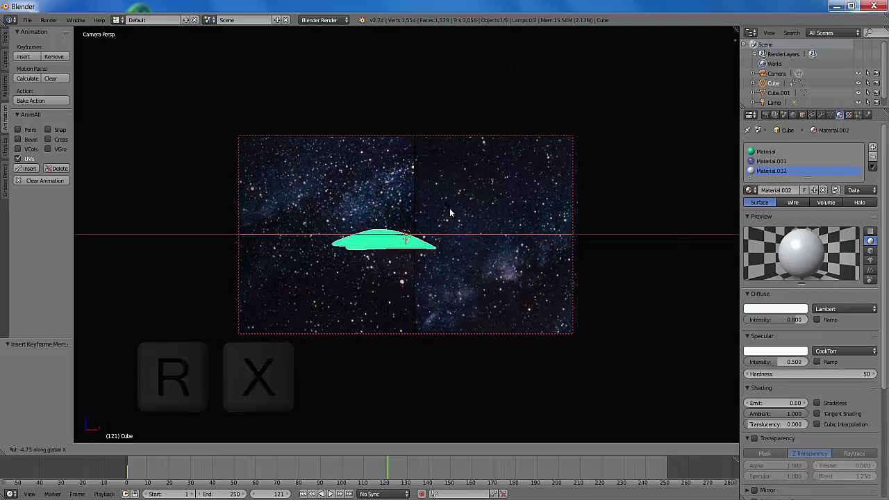
left_click(441, 243)
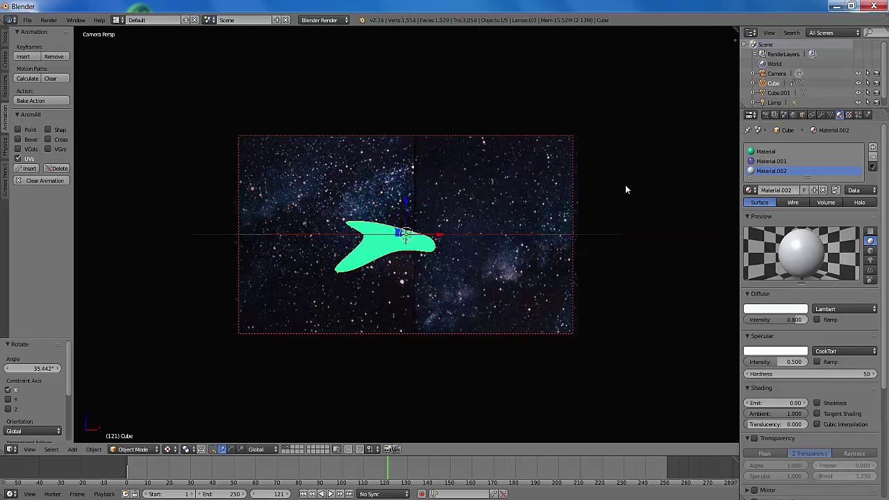
key("i")
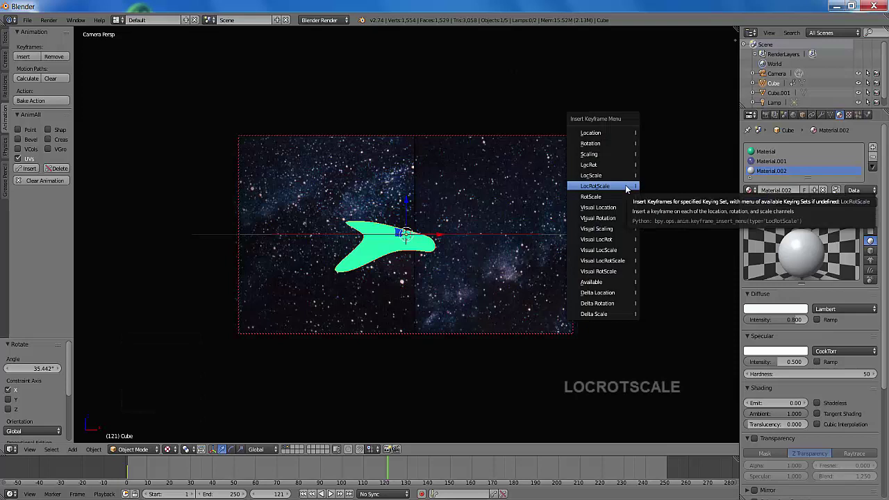
left_click(622, 186)
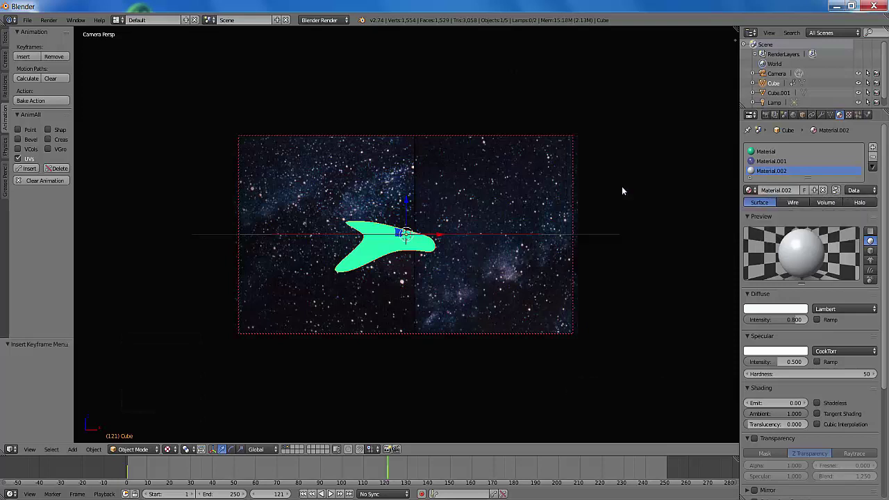
left_click(306, 494)
left_click(331, 493)
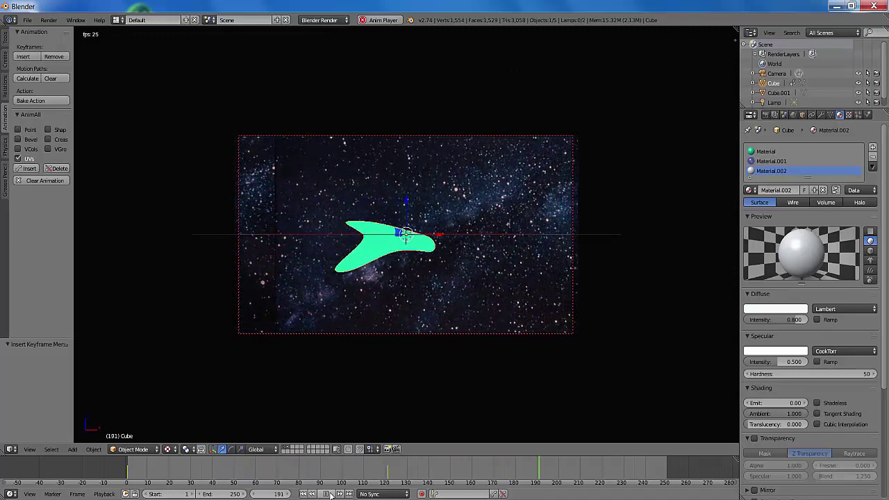
left_click(330, 494)
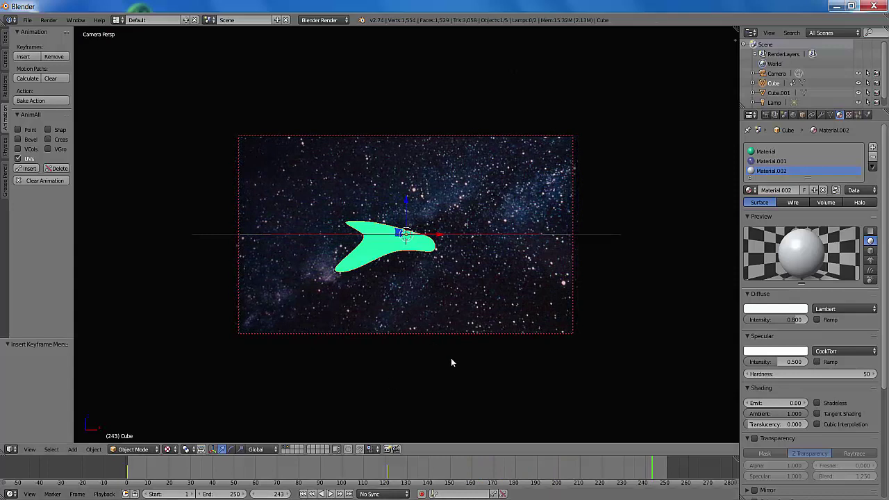